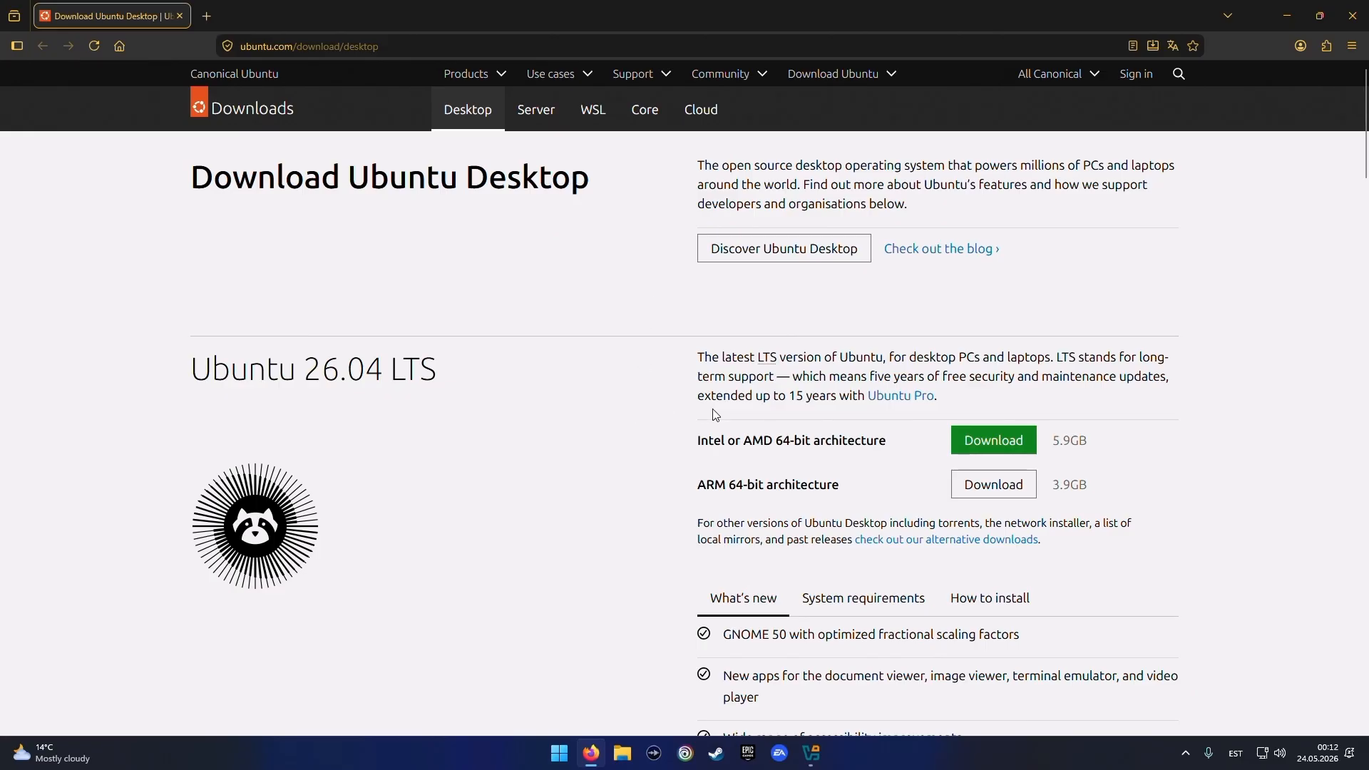
# Start the Ubuntu 26.04 LTS download for Intel or AMD 64-bit and browse to the Data (D:) drive in the save dialog
pyautogui.click(397, 45)
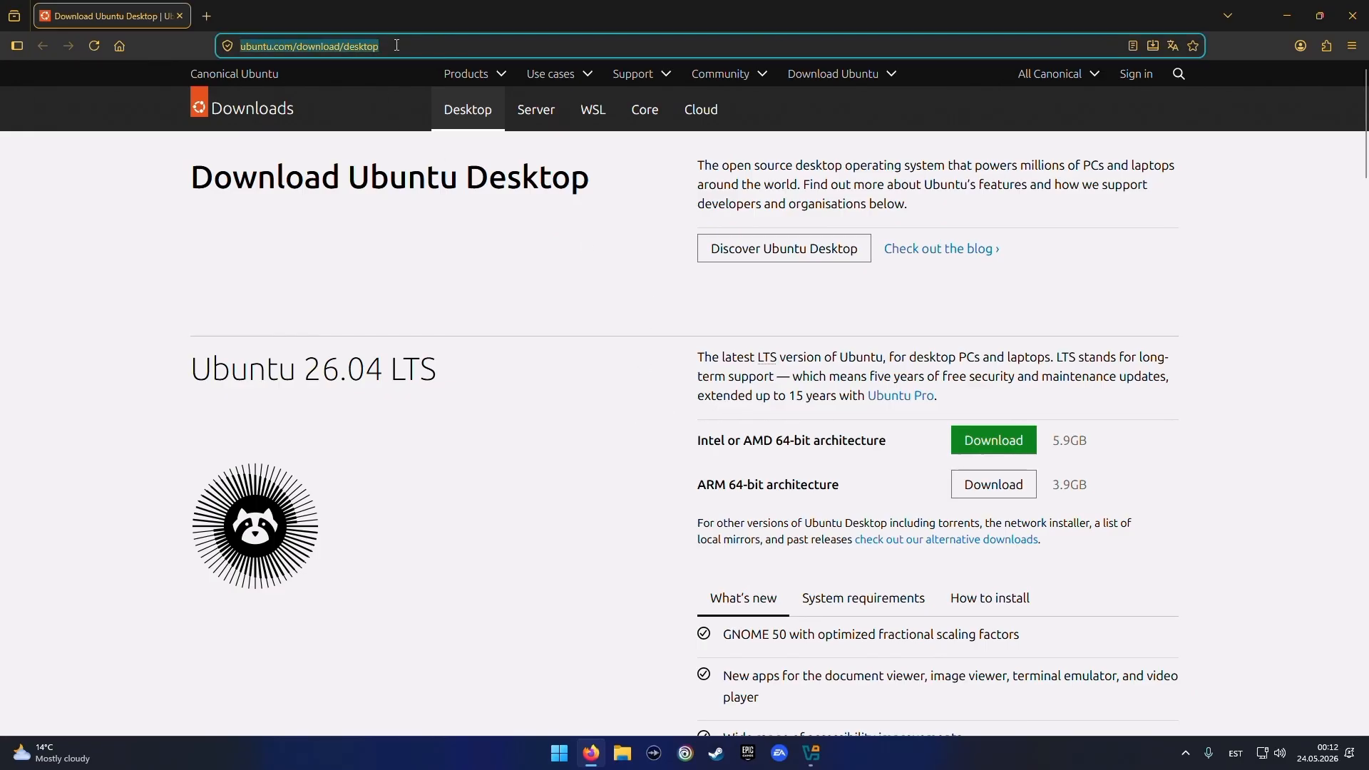
pyautogui.click(999, 445)
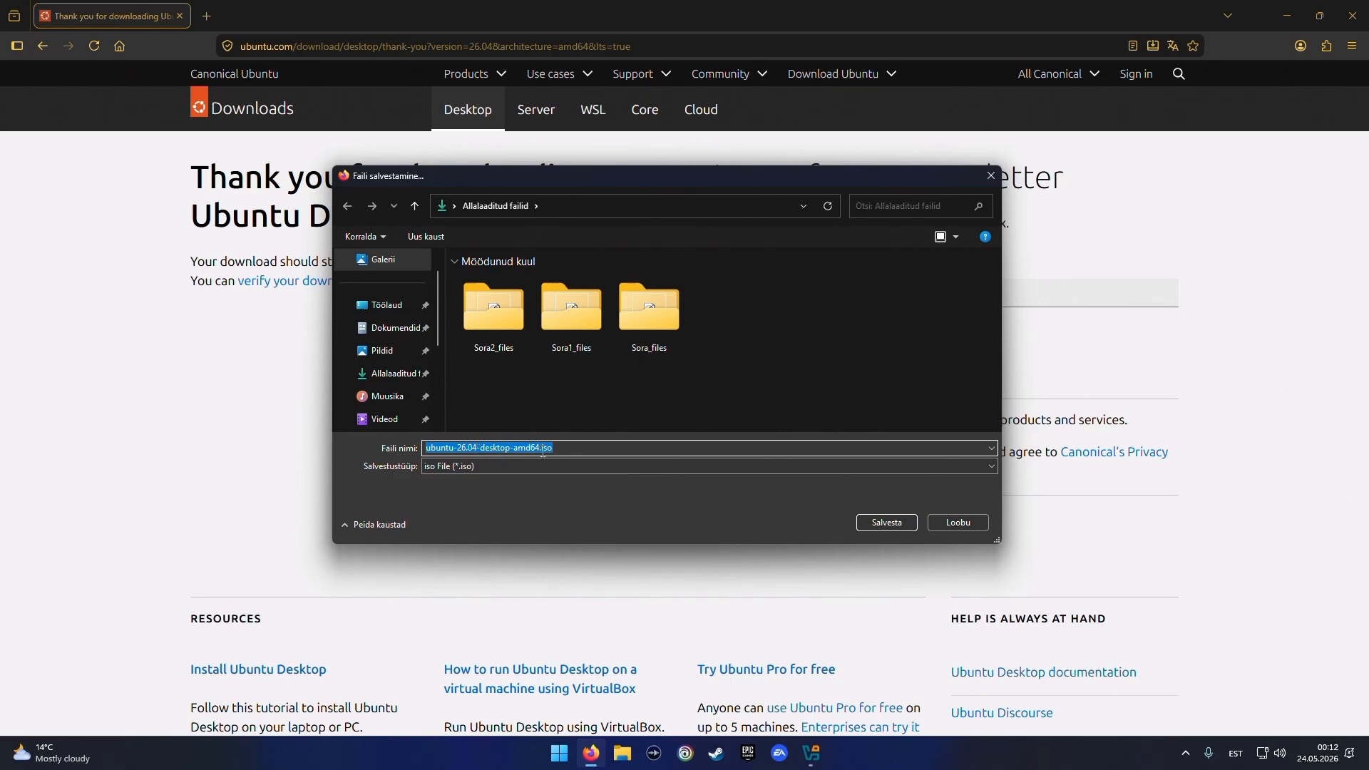
pyautogui.scroll(-3, 385, 420)
pyautogui.click(392, 396)
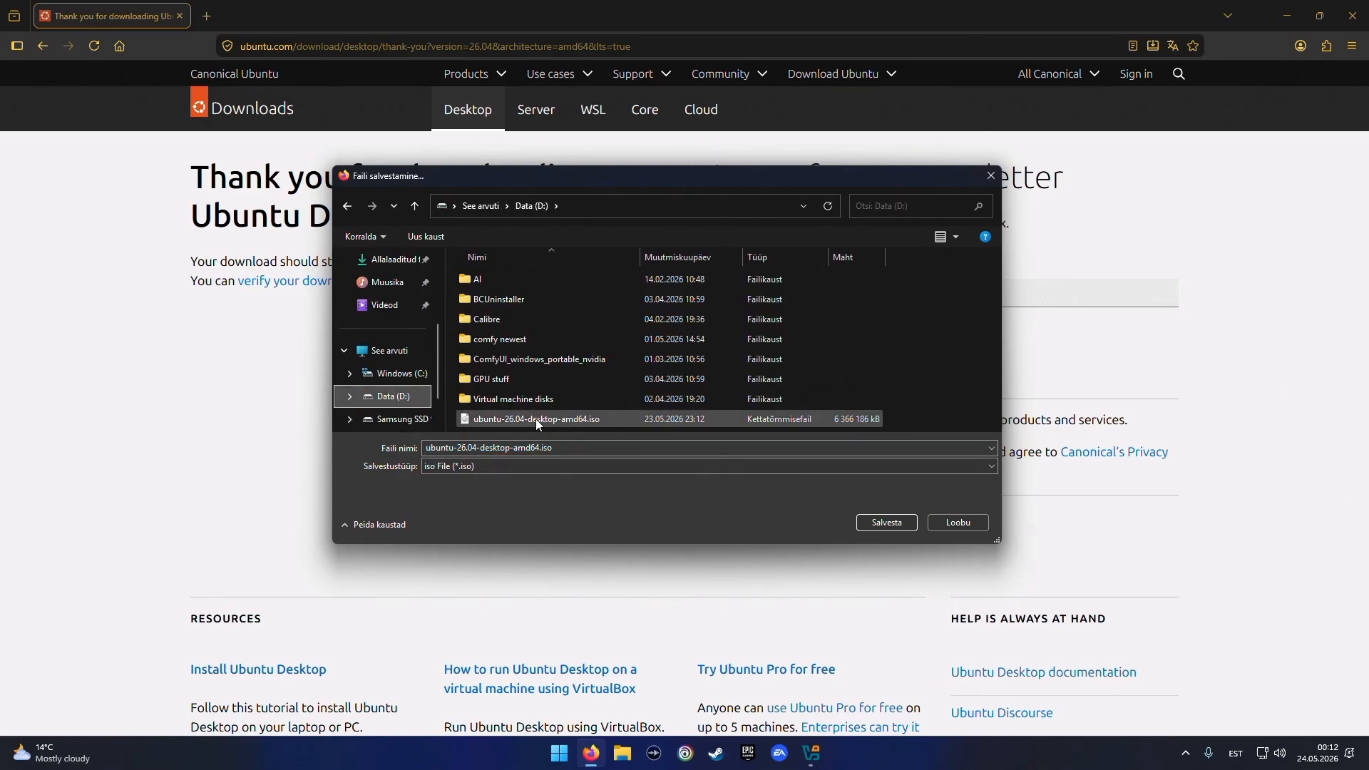
pyautogui.click(955, 526)
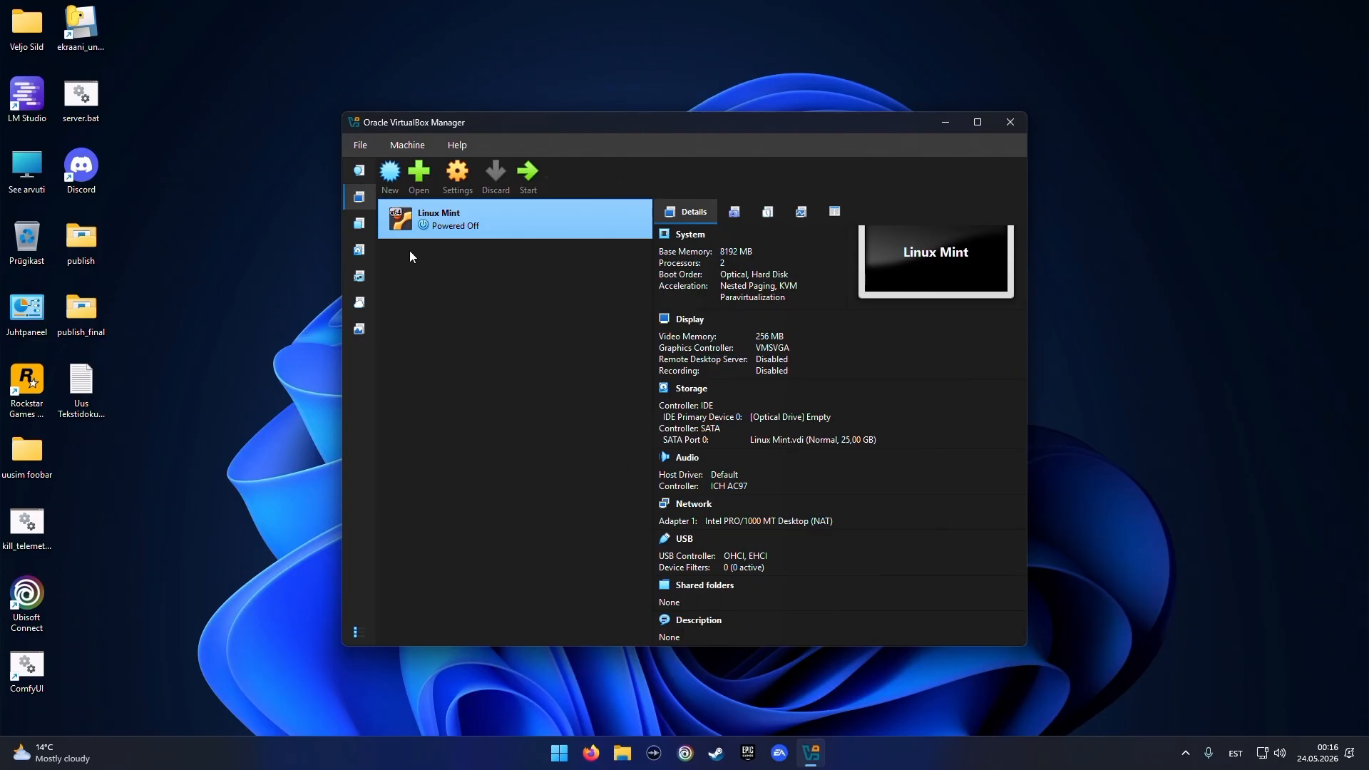
# Create a new virtual machine and attach the ubuntu-26.04-desktop-amd64.iso image from drive D: as its ISO
pyautogui.click(391, 177)
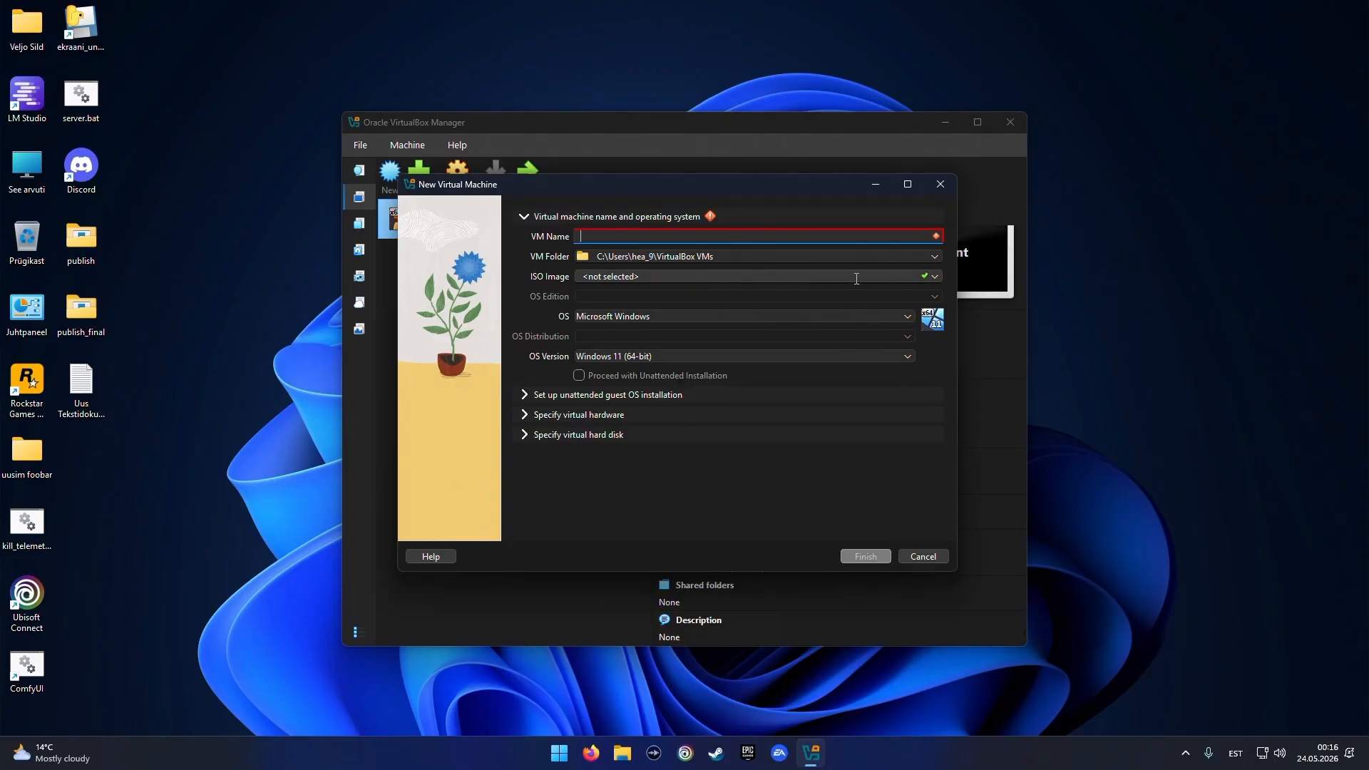
pyautogui.click(936, 278)
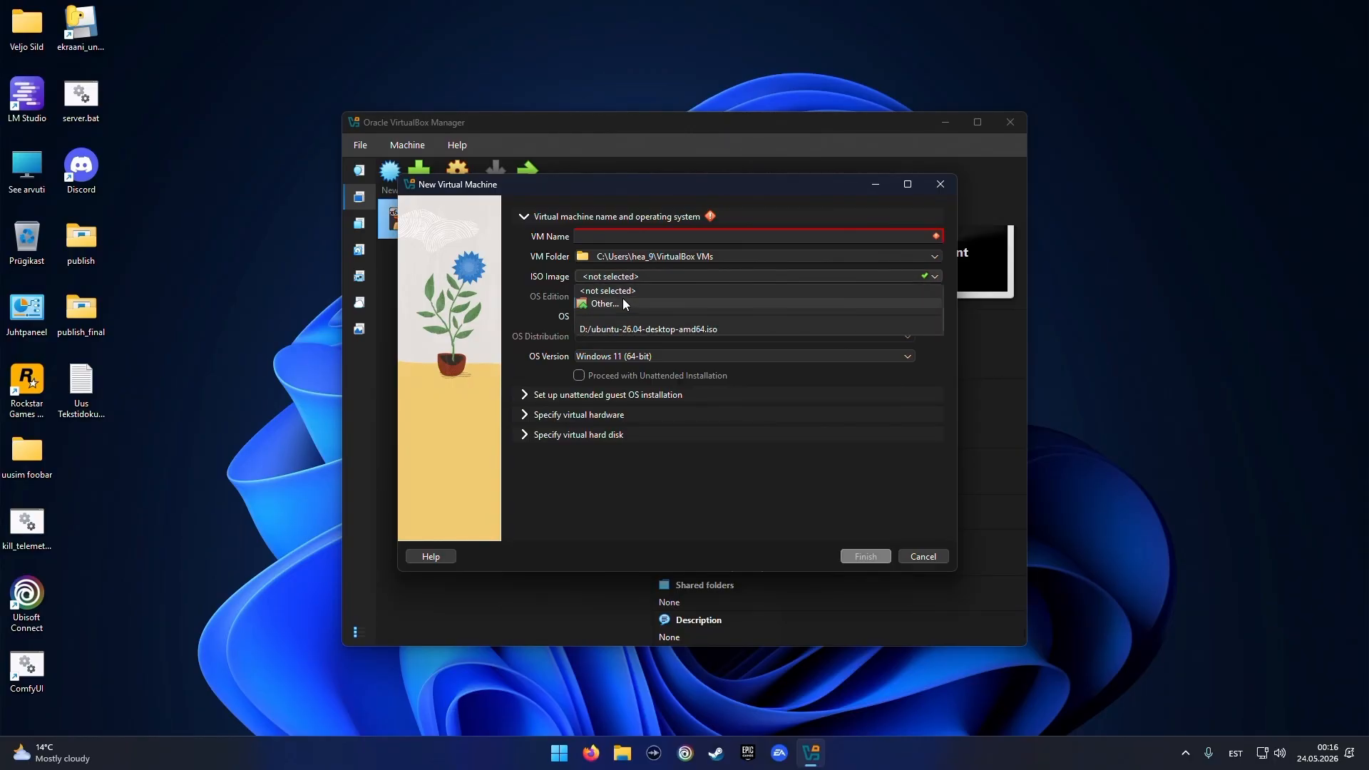
pyautogui.click(601, 302)
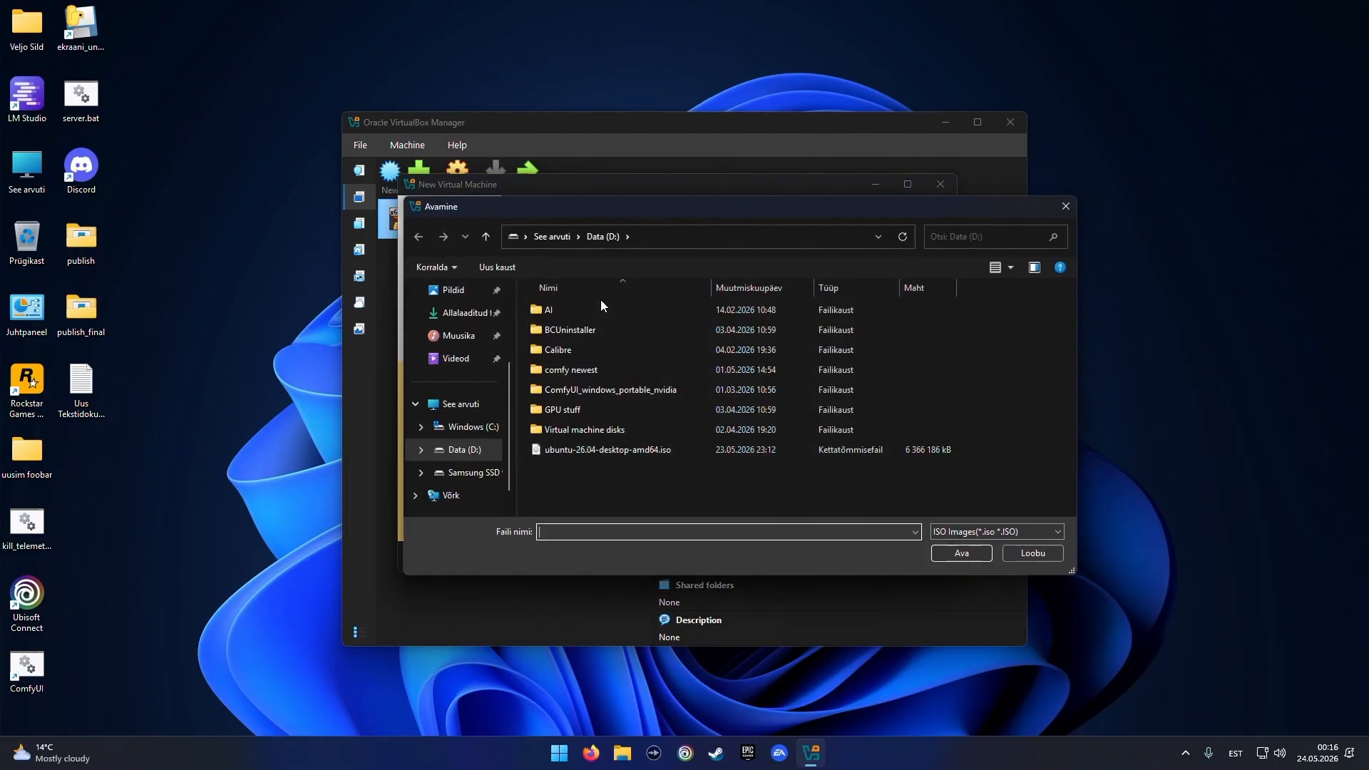
pyautogui.click(604, 450)
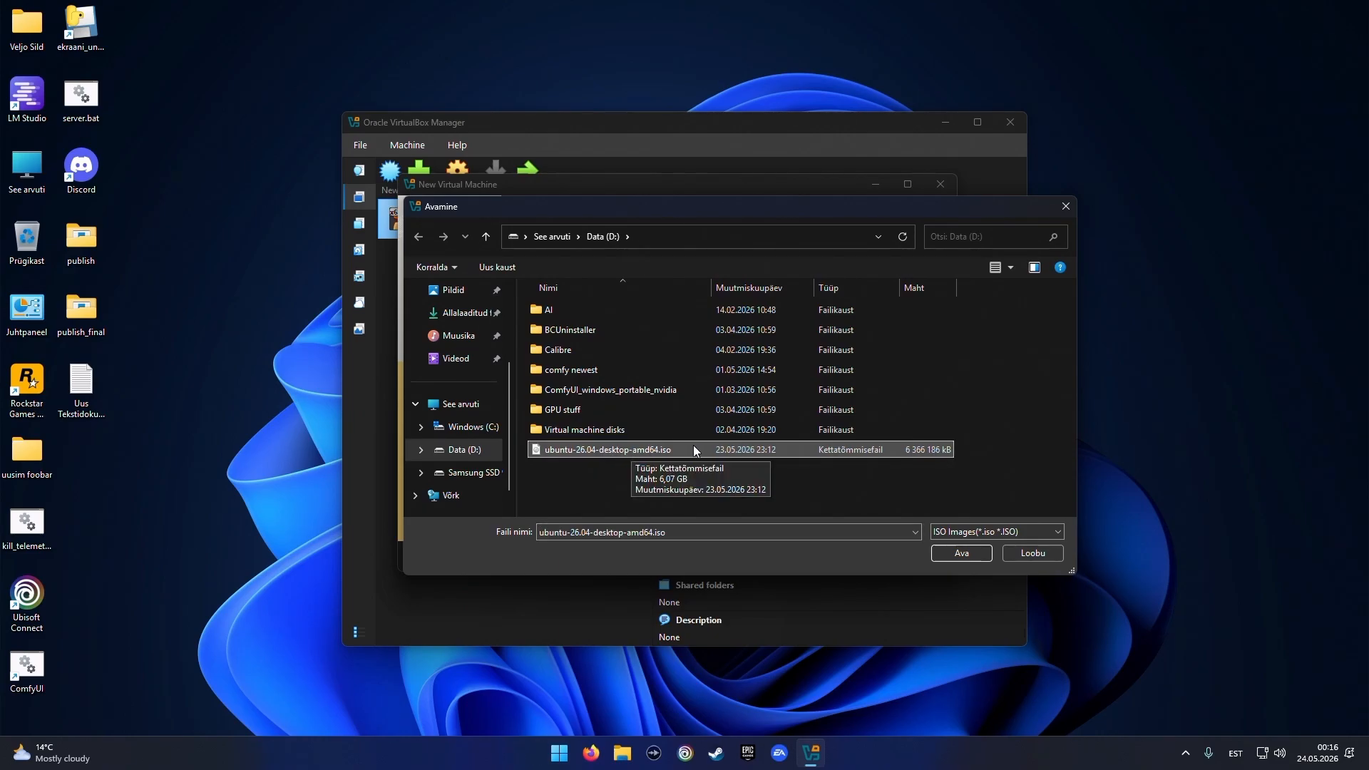
pyautogui.click(957, 553)
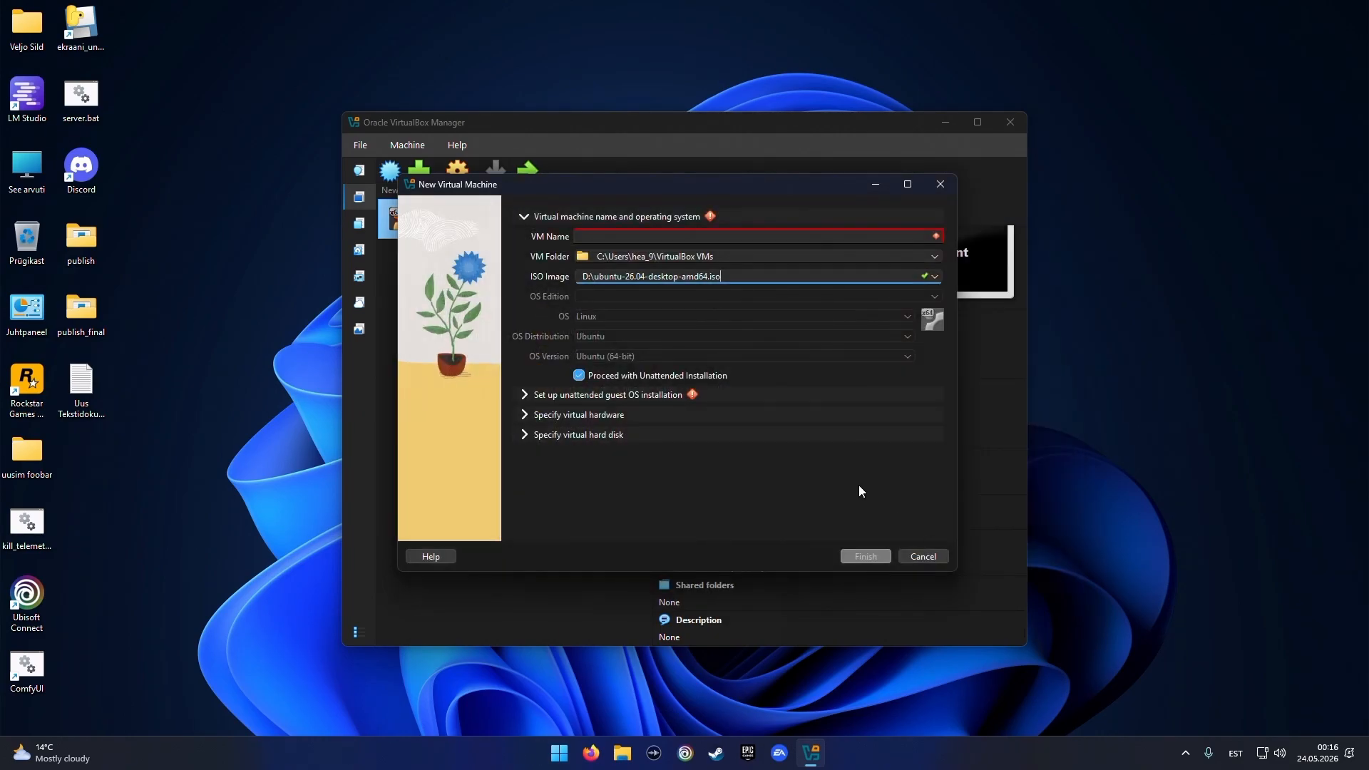
# Turn off Proceed with Unattended Installation and name the virtual machine Ubuntu
pyautogui.click(579, 375)
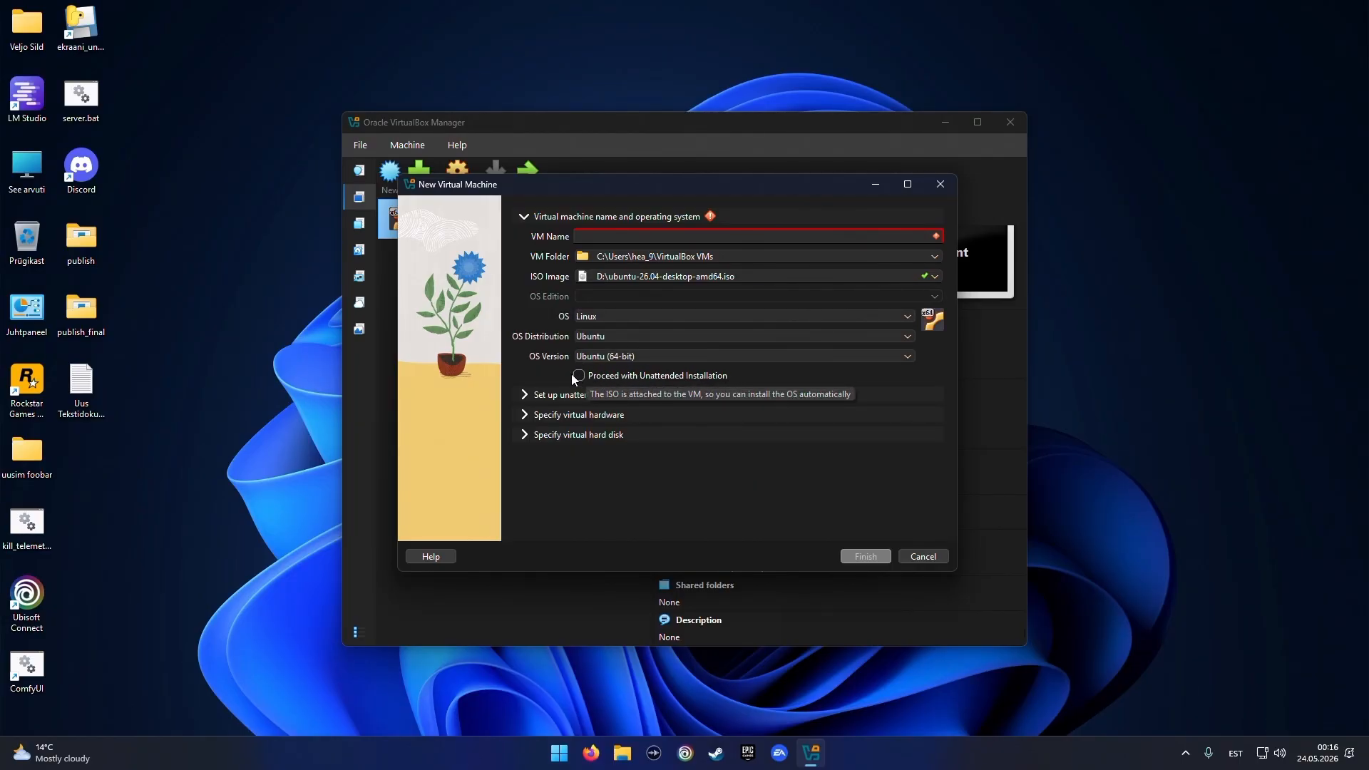
pyautogui.click(625, 236)
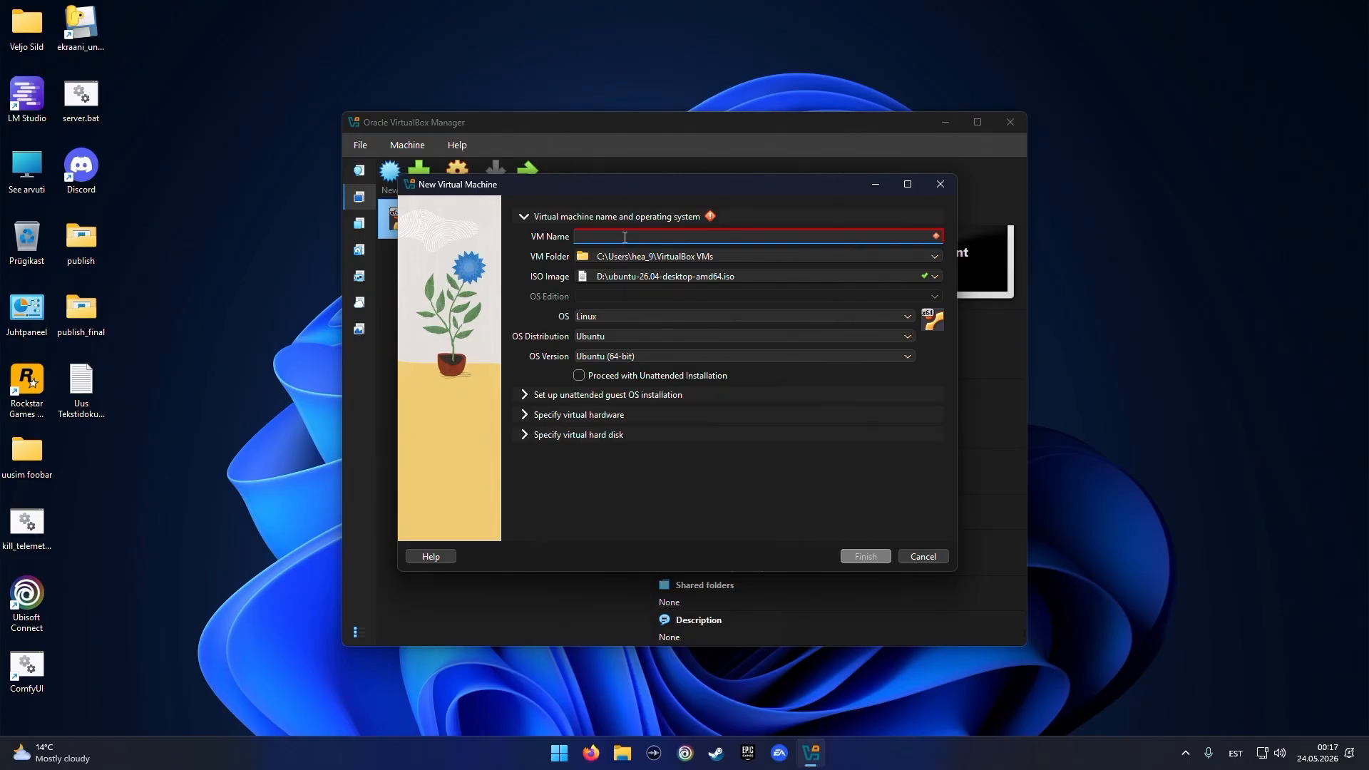
pyautogui.write('Ubuntu')
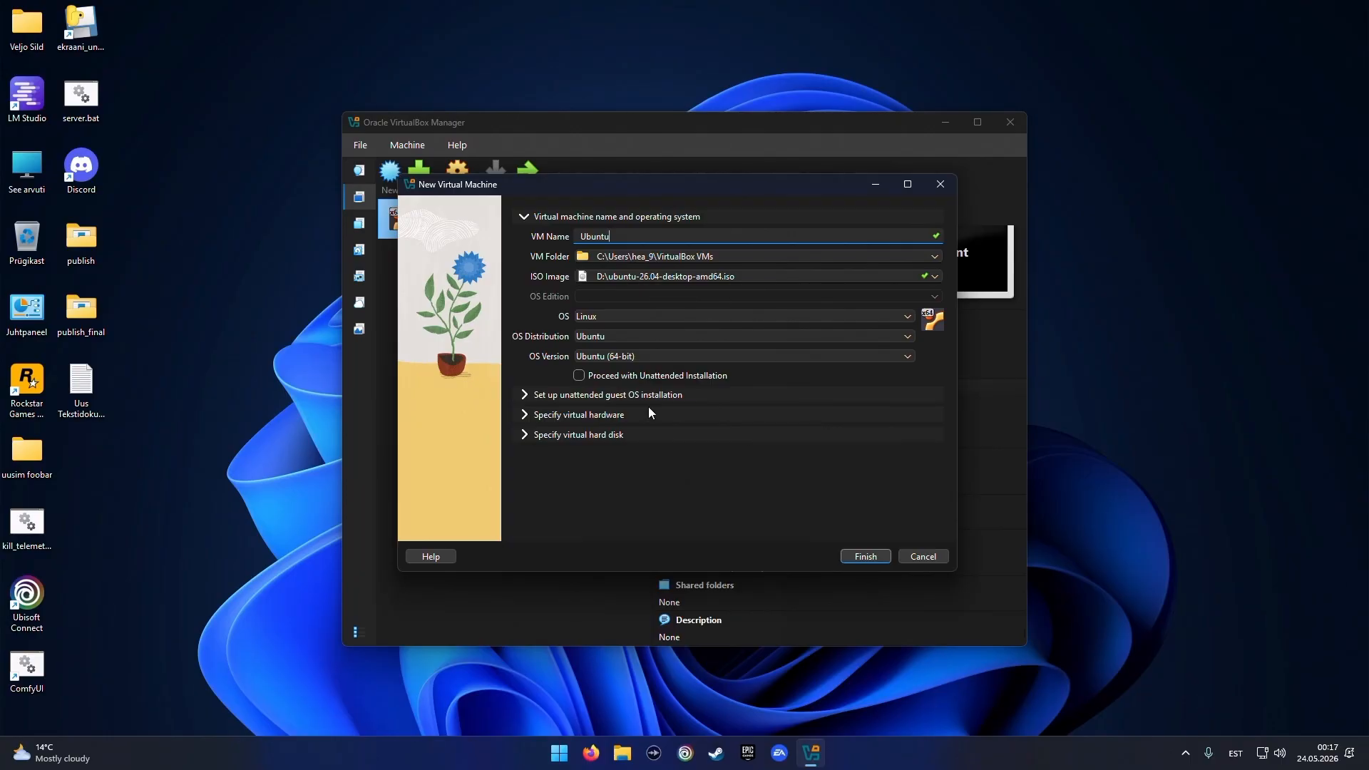
# Set the virtual hardware to 8192 MB base memory and 4 CPUs
pyautogui.click(525, 415)
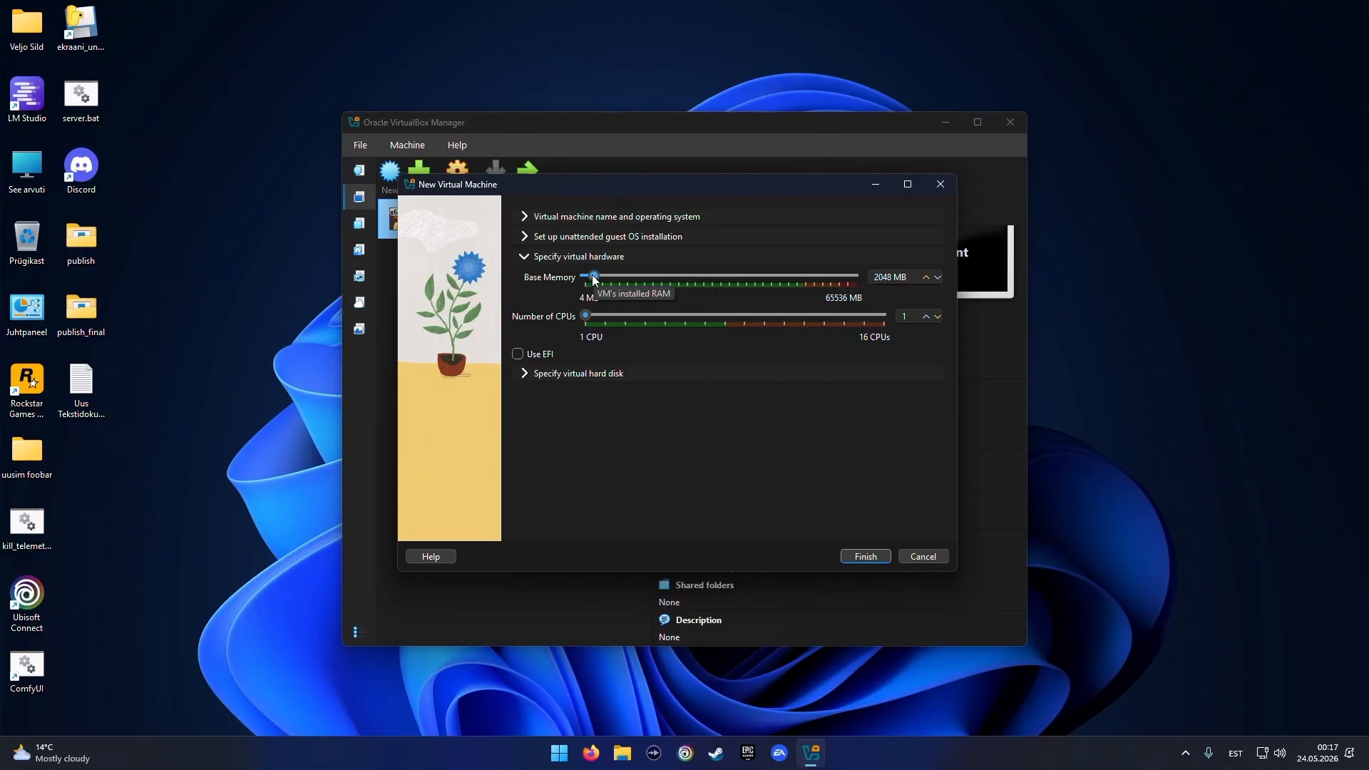
pyautogui.moveTo(592, 280); pyautogui.dragTo(621, 276)
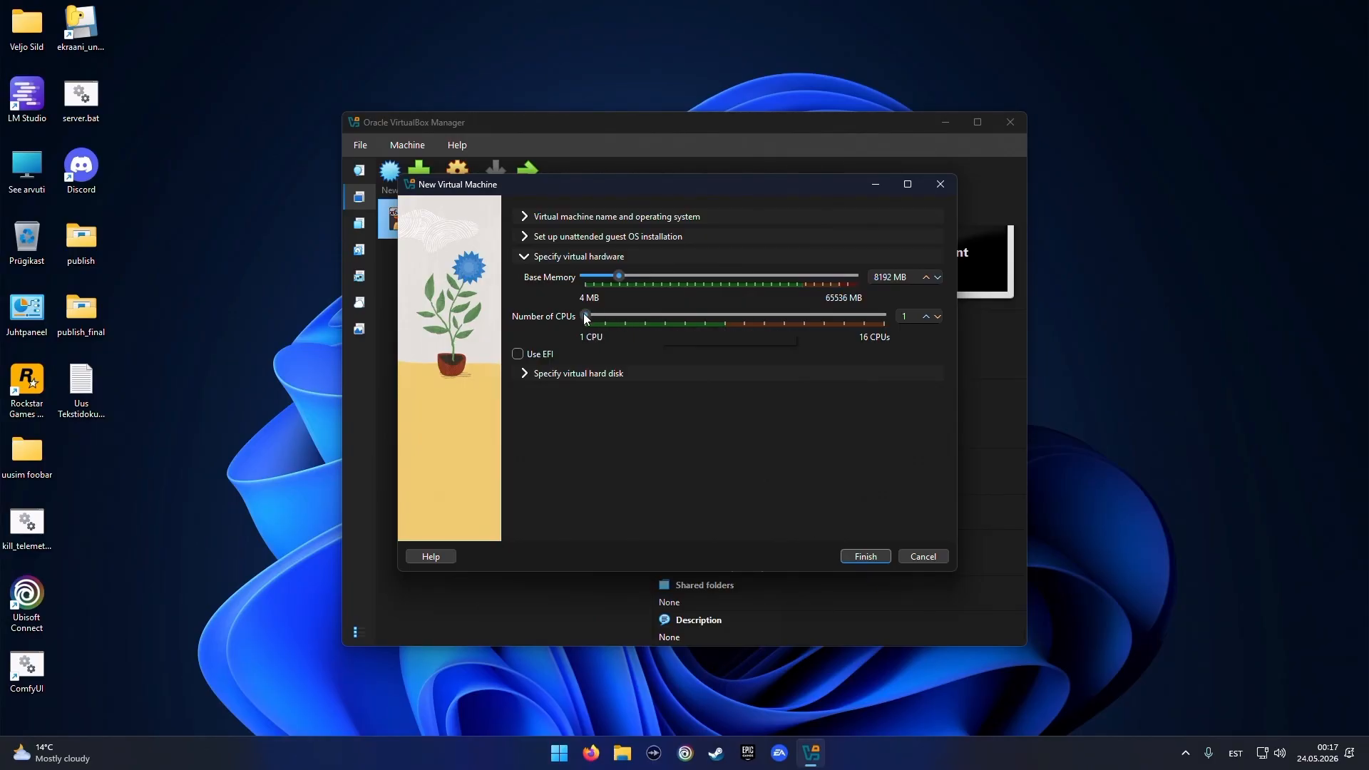
pyautogui.moveTo(583, 313); pyautogui.dragTo(638, 321)
# Set the new virtual hard disk to about 100 GB and finish creating the machine
pyautogui.click(526, 374)
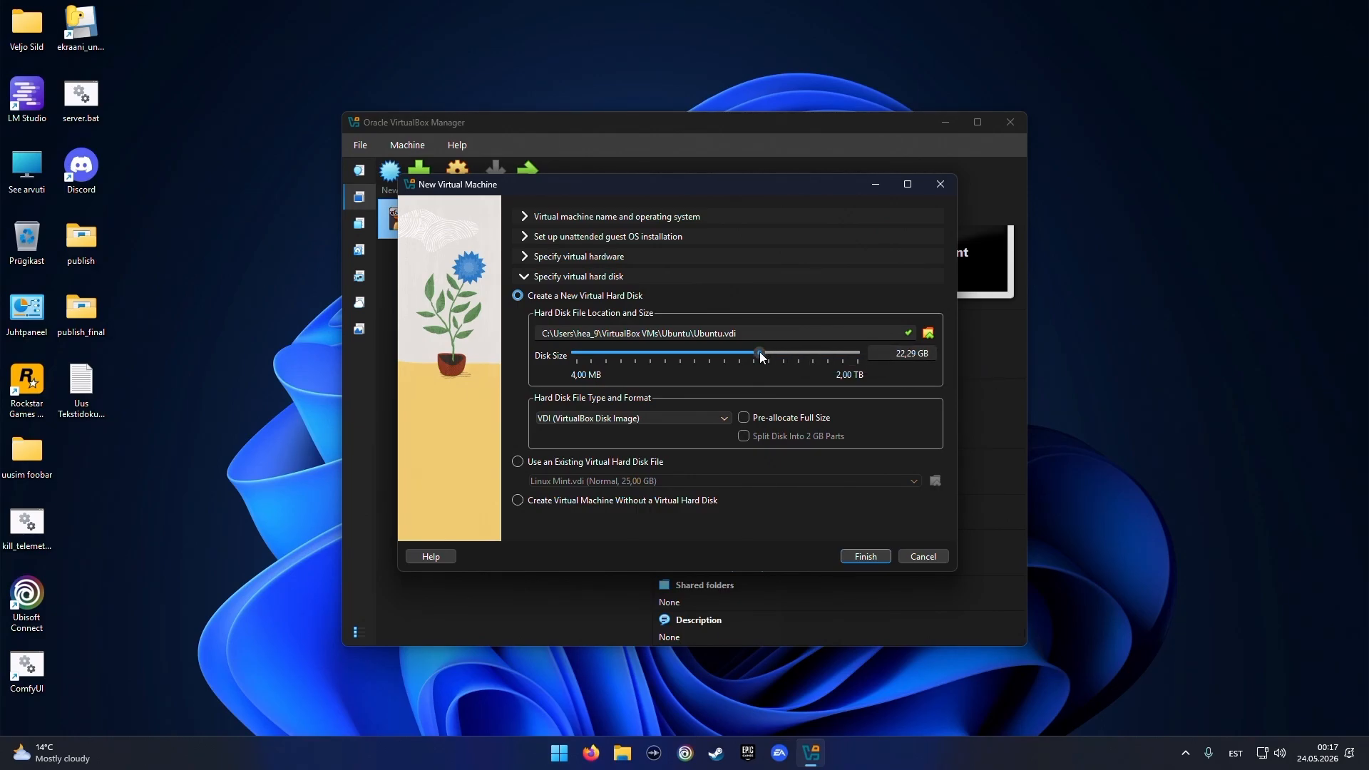
pyautogui.moveTo(760, 354); pyautogui.dragTo(791, 352)
pyautogui.moveTo(793, 360)
pyautogui.click(864, 556)
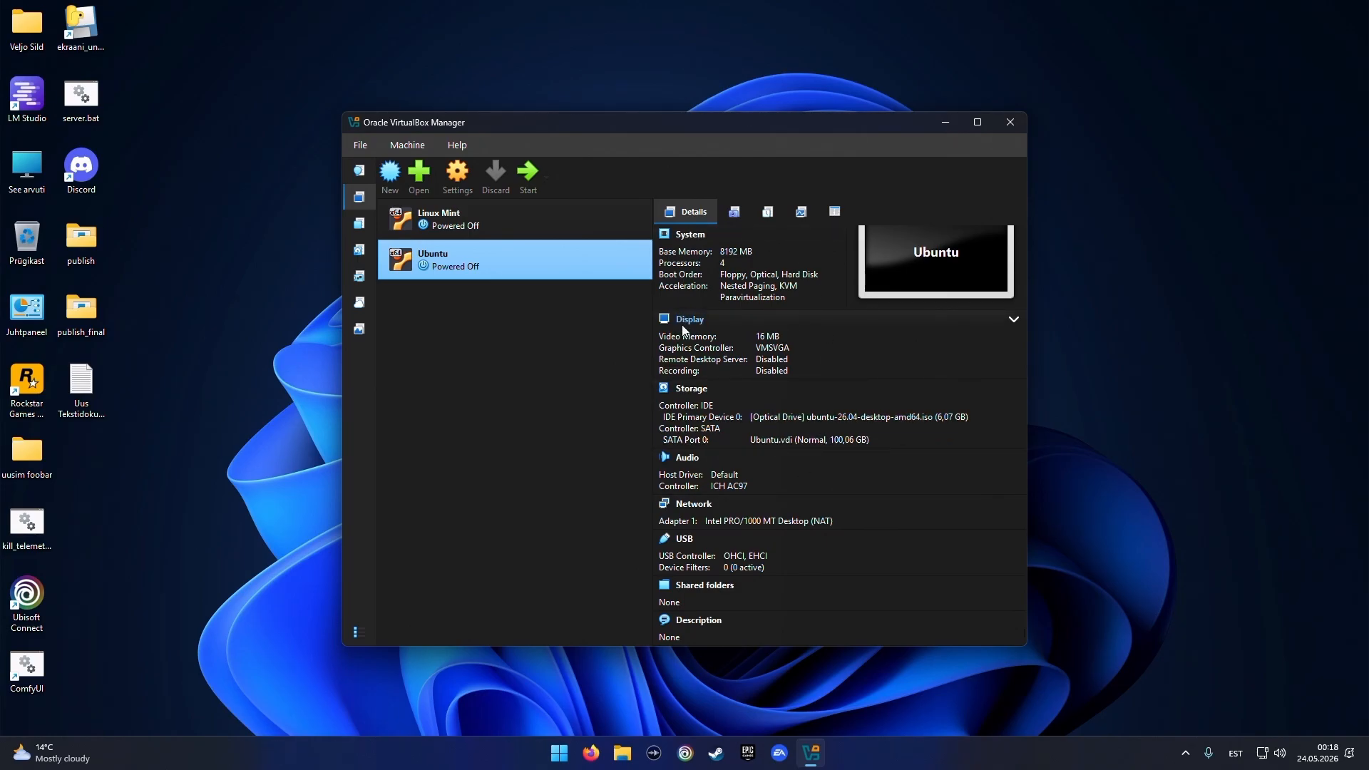
# Raise the Ubuntu machine's video memory to 256 MB
pyautogui.click(764, 336)
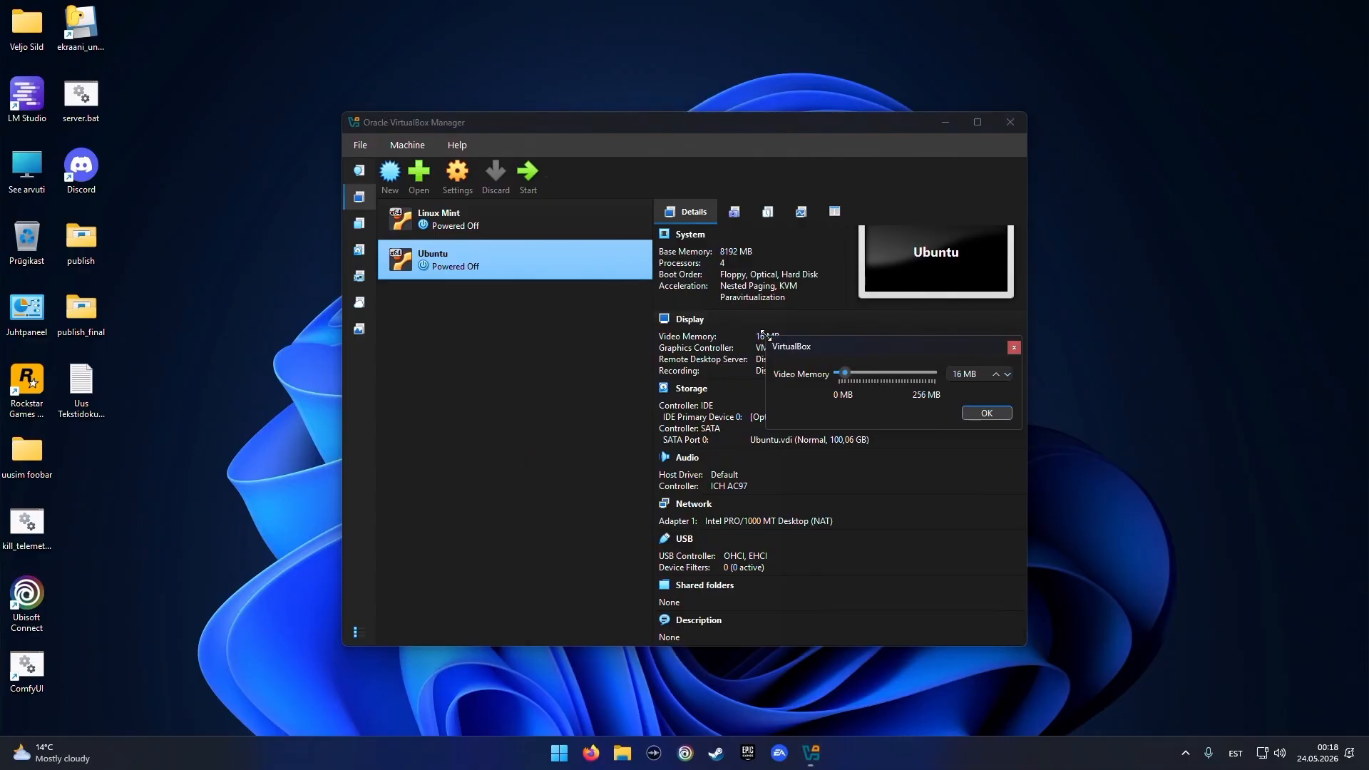
pyautogui.moveTo(844, 371); pyautogui.dragTo(909, 372)
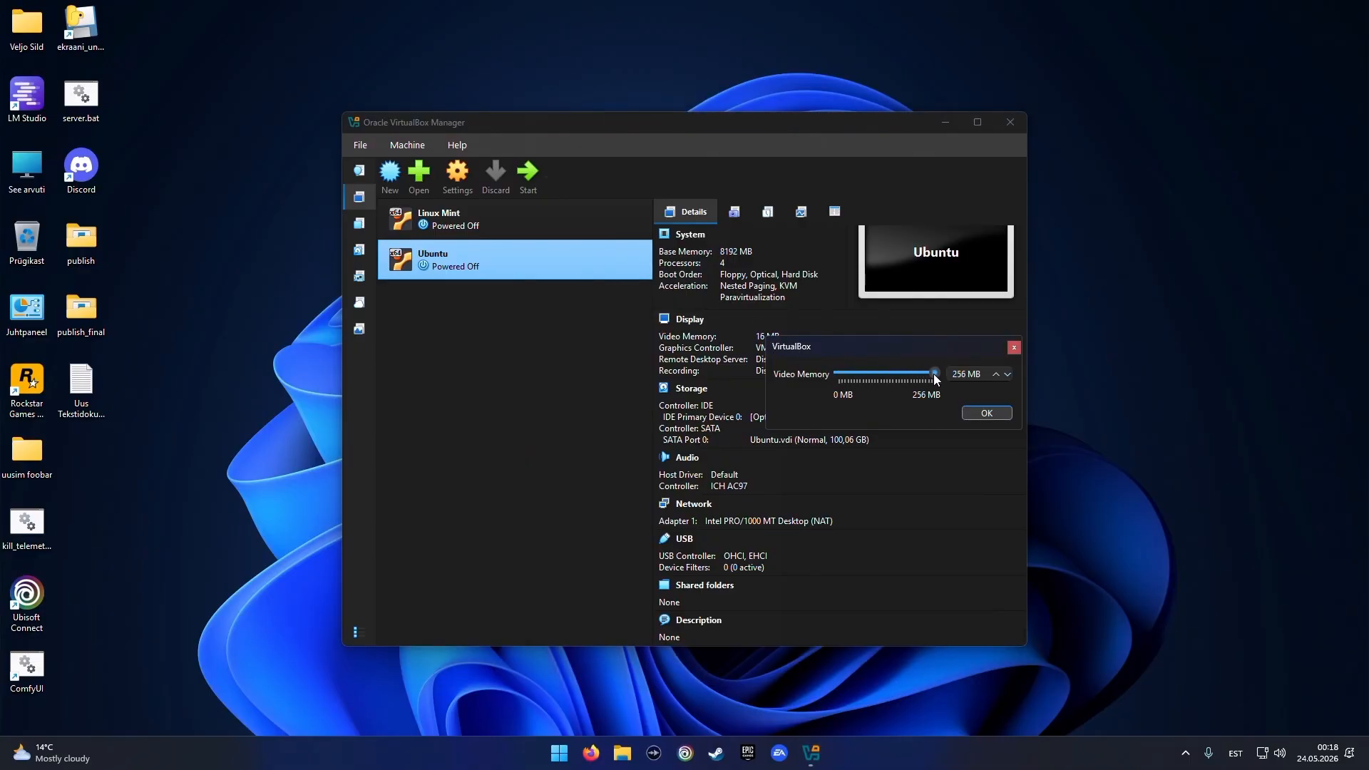
pyautogui.click(984, 415)
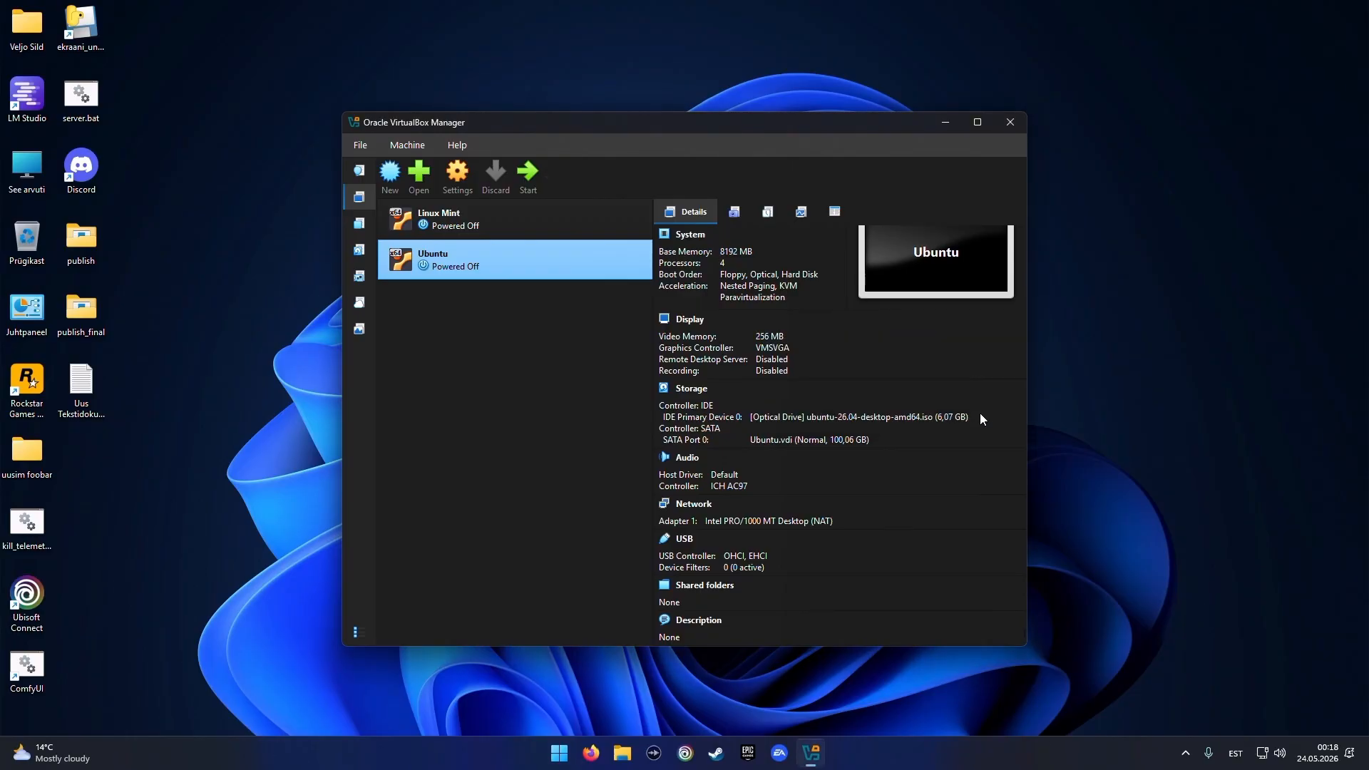
# Switch the graphics controller to VBoxSVGA and limit the boot order to Optical and Hard Disk
pyautogui.click(760, 346)
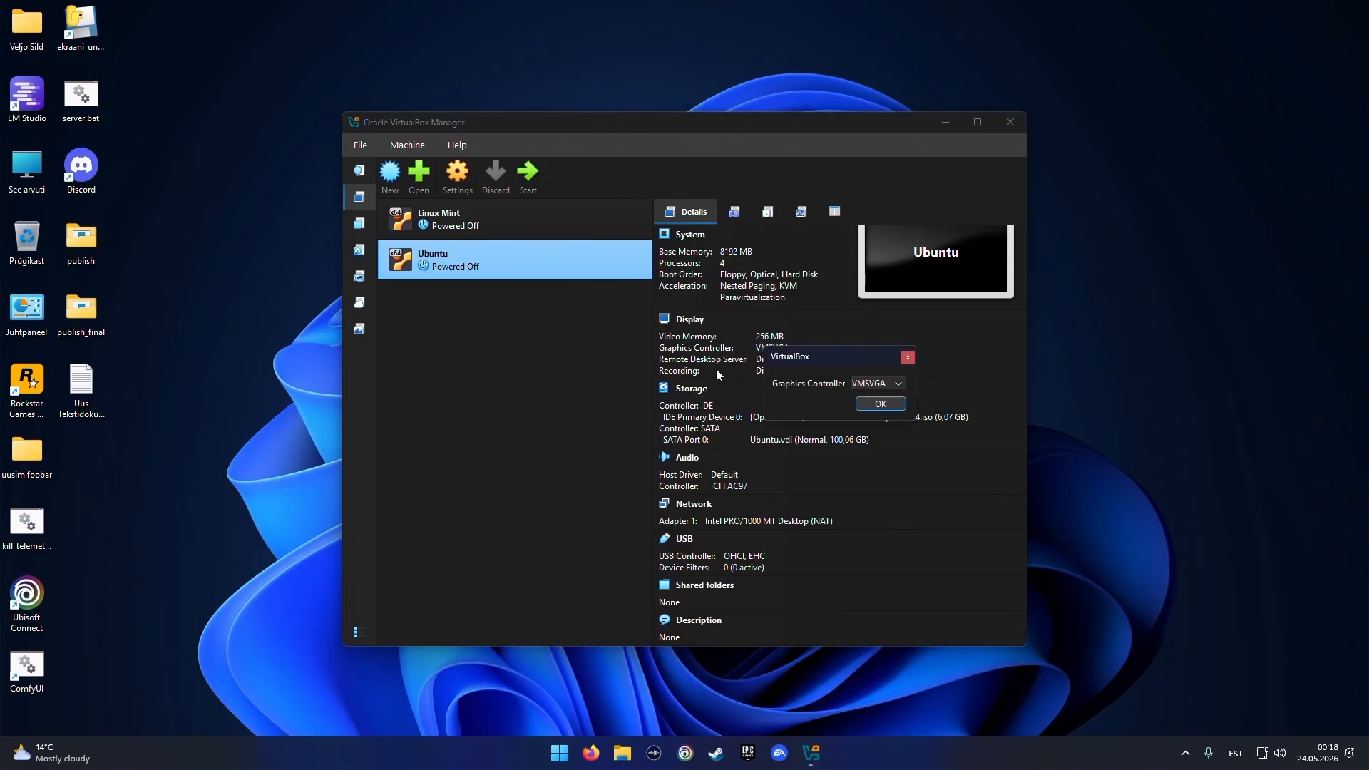
pyautogui.click(868, 383)
pyautogui.click(871, 399)
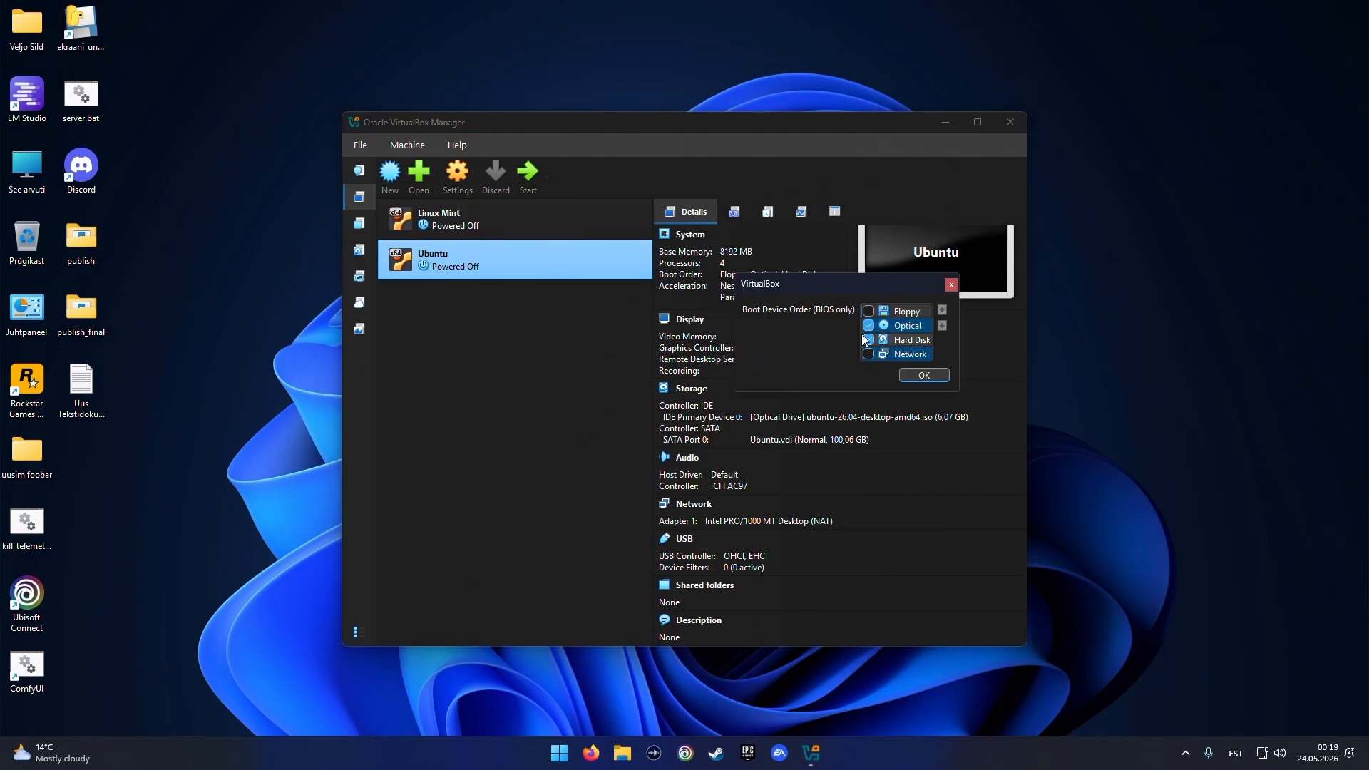
pyautogui.click(923, 376)
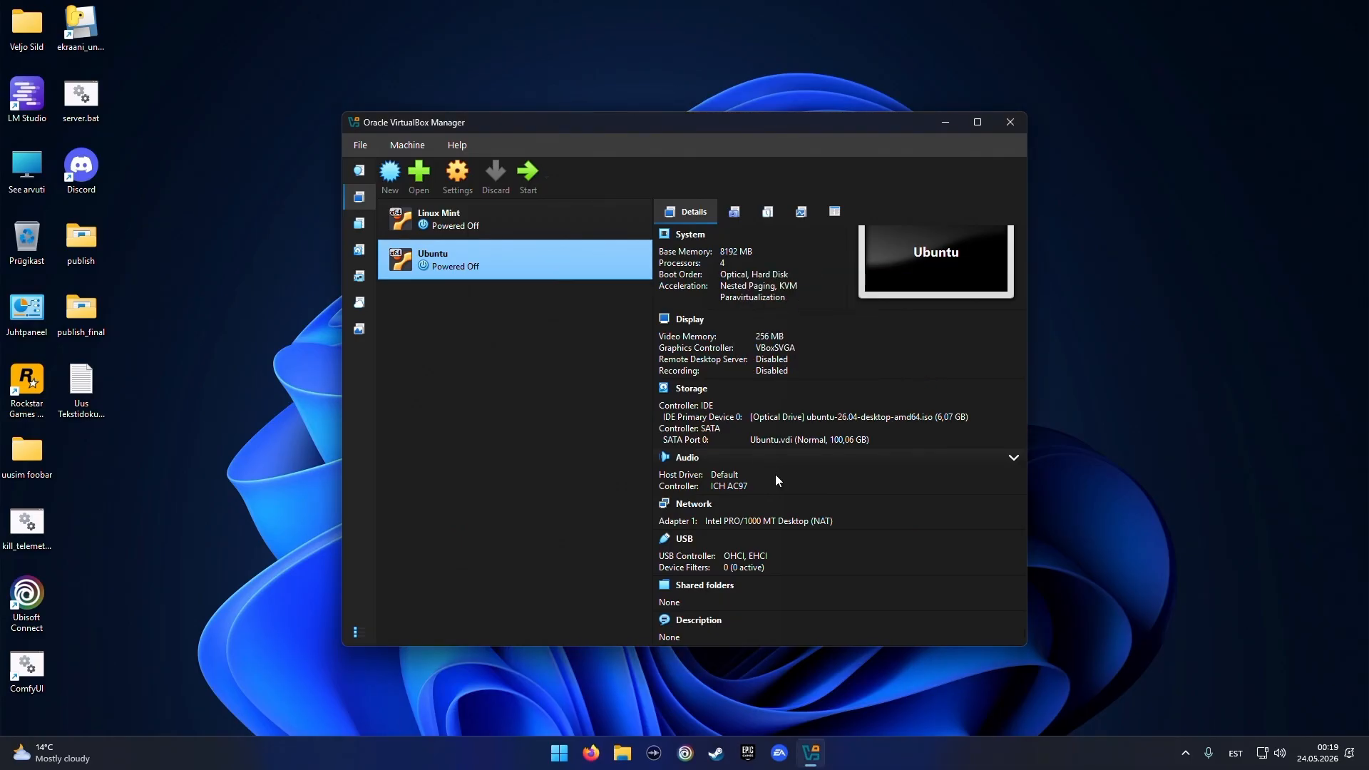
# Start the Ubuntu machine and boot the Try or Install Ubuntu entry
pyautogui.click(531, 184)
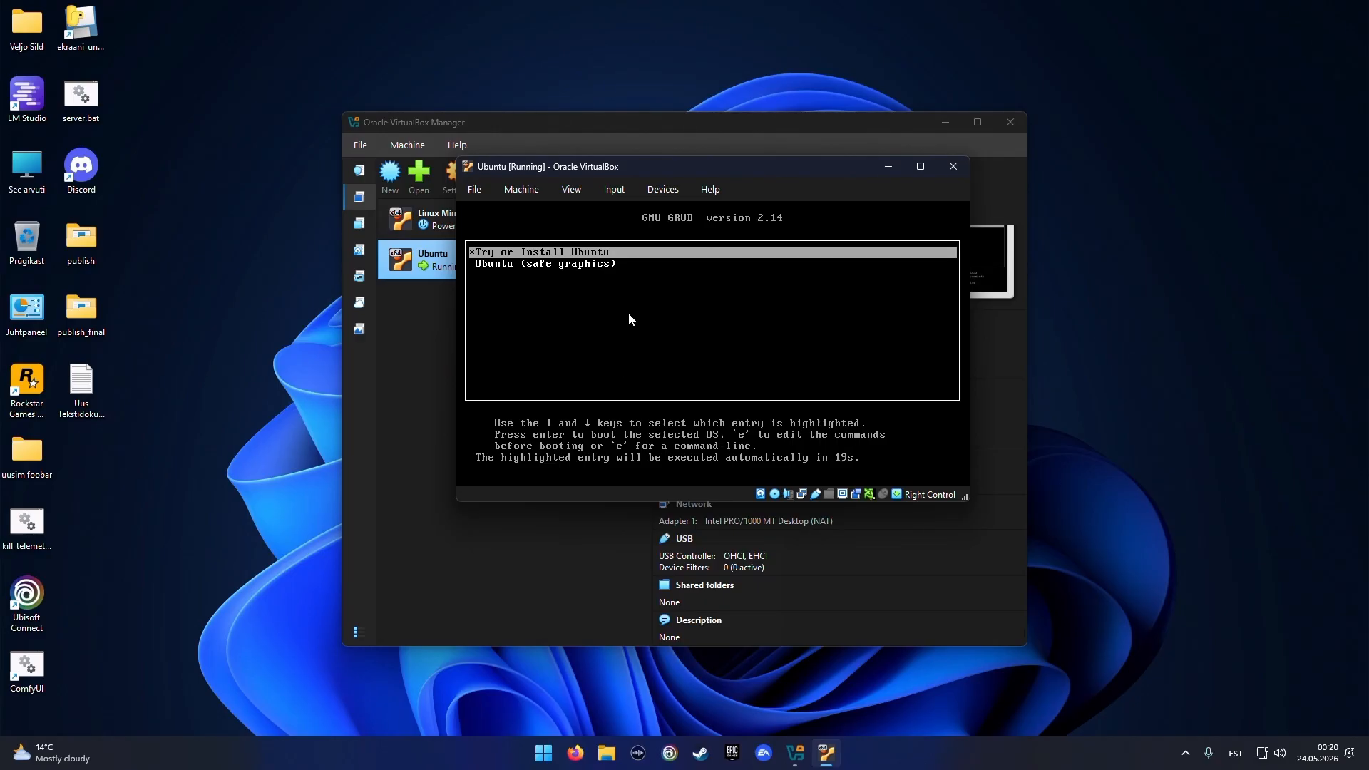
pyautogui.press('Return')
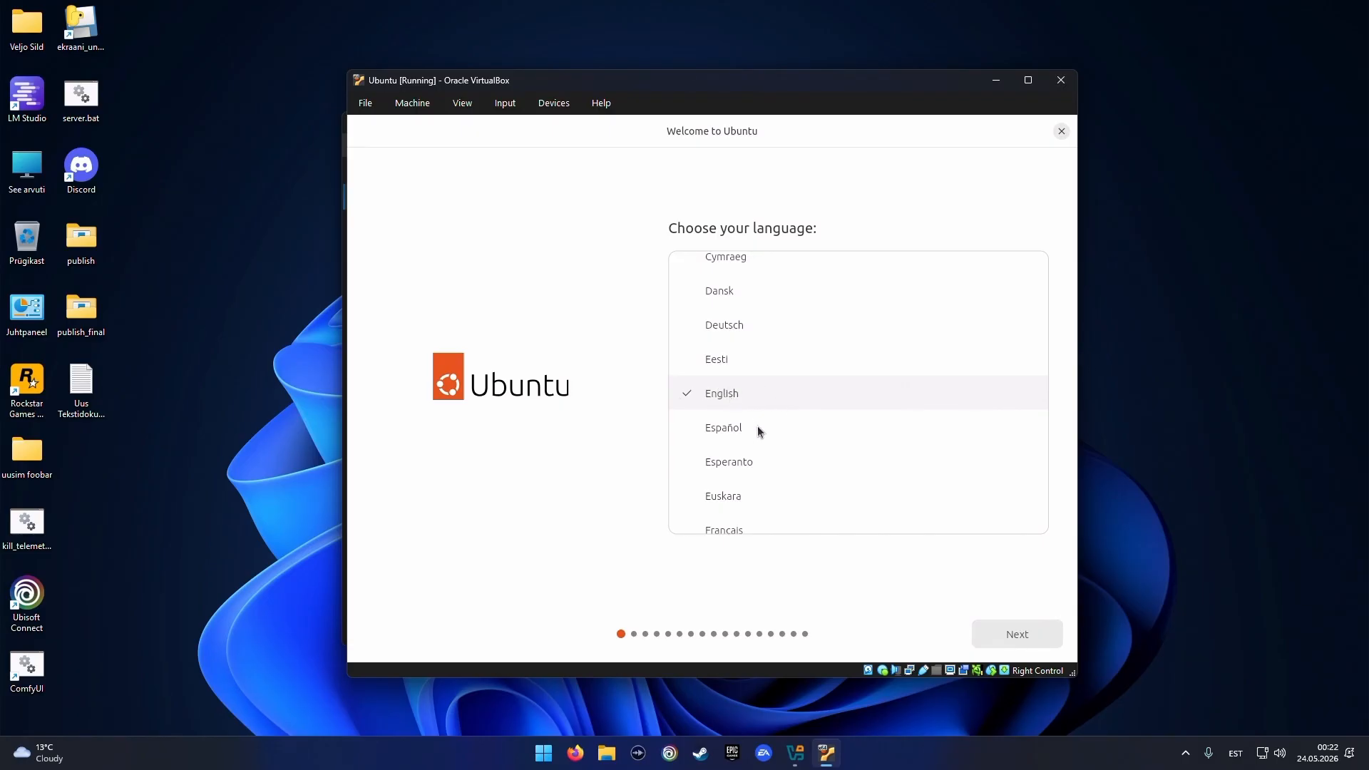
# Keep English as installer language and skip the accessibility options
pyautogui.click(1012, 634)
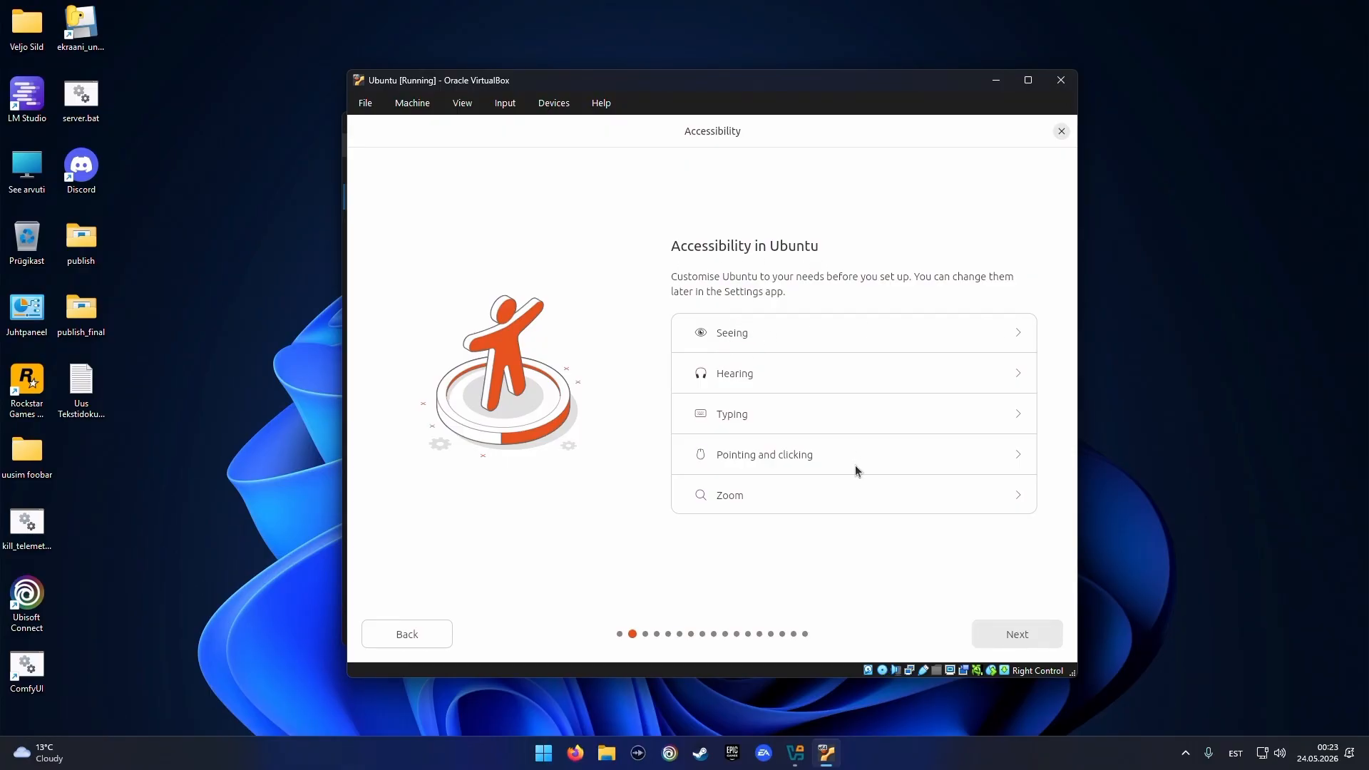
pyautogui.click(999, 633)
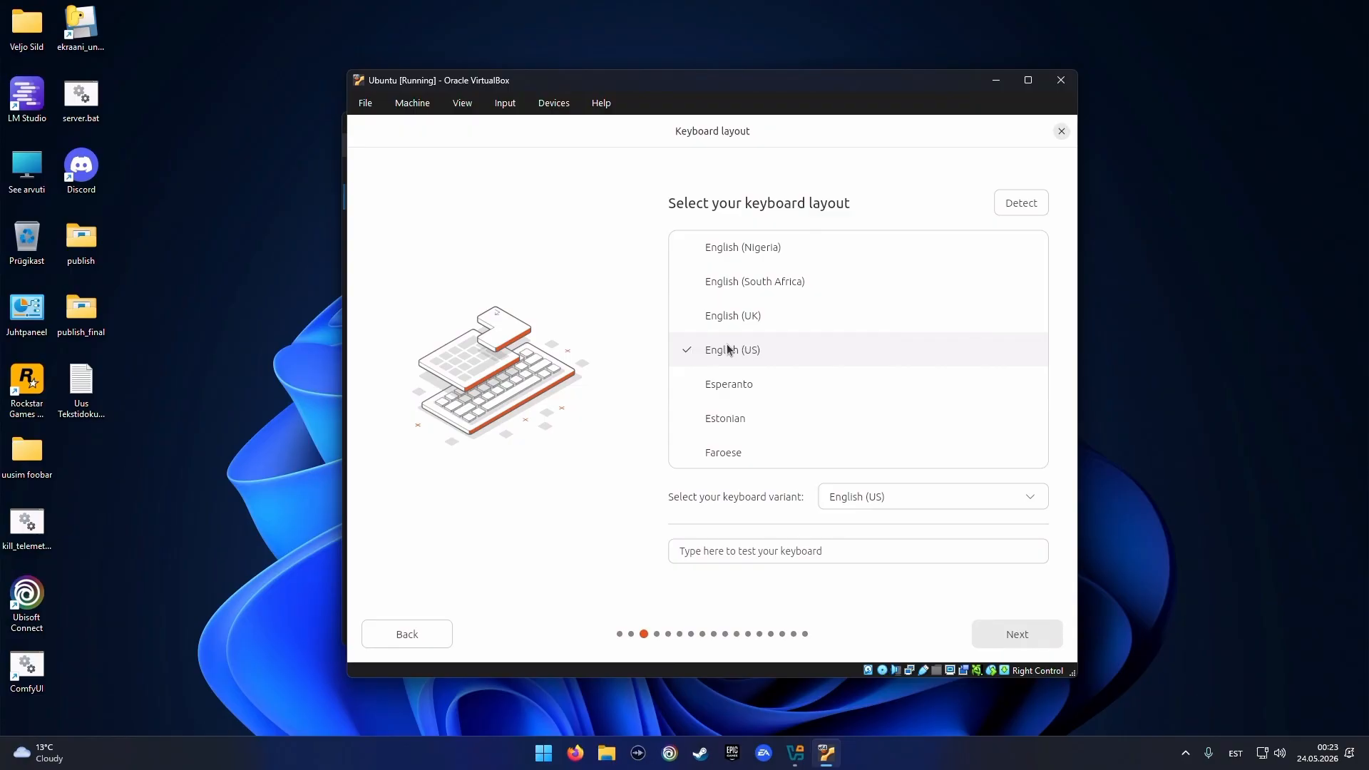
# Choose the Estonian keyboard layout and continue
pyautogui.click(742, 420)
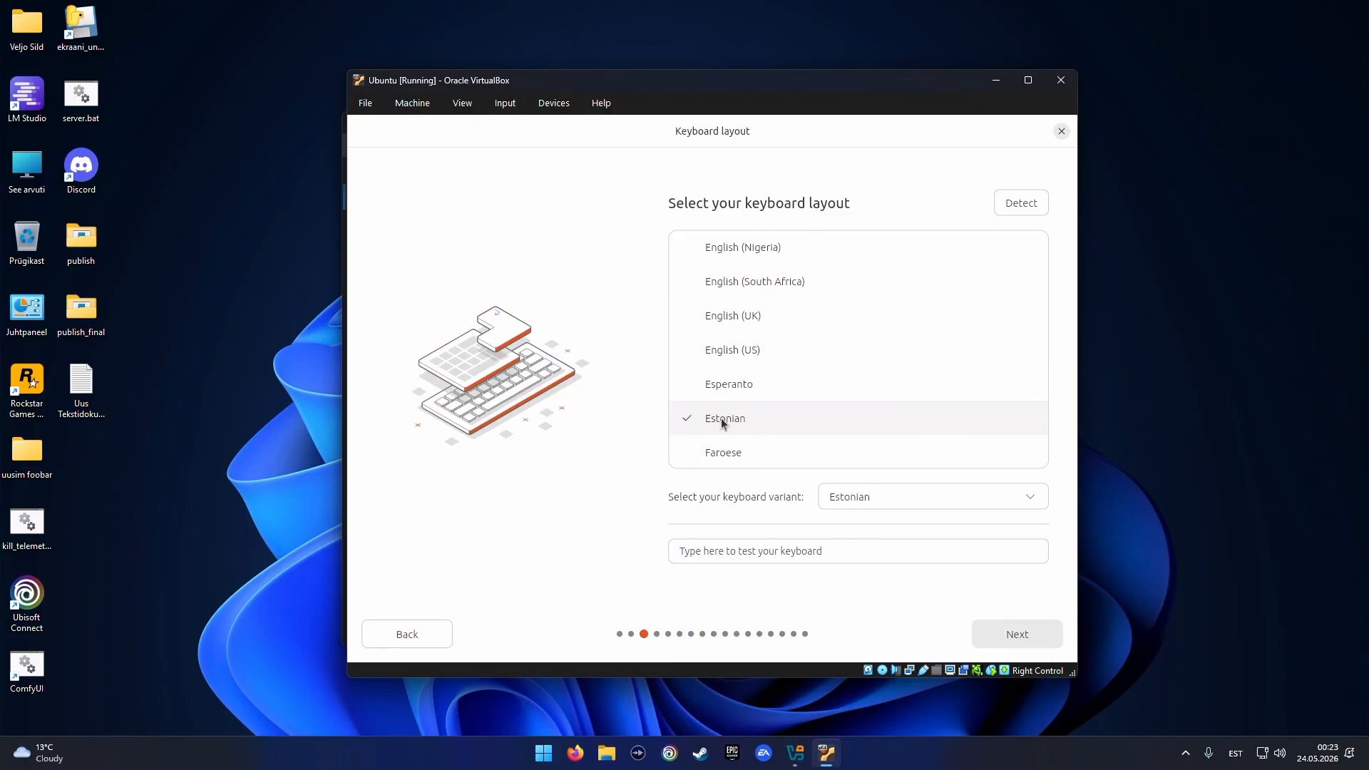
pyautogui.click(1007, 635)
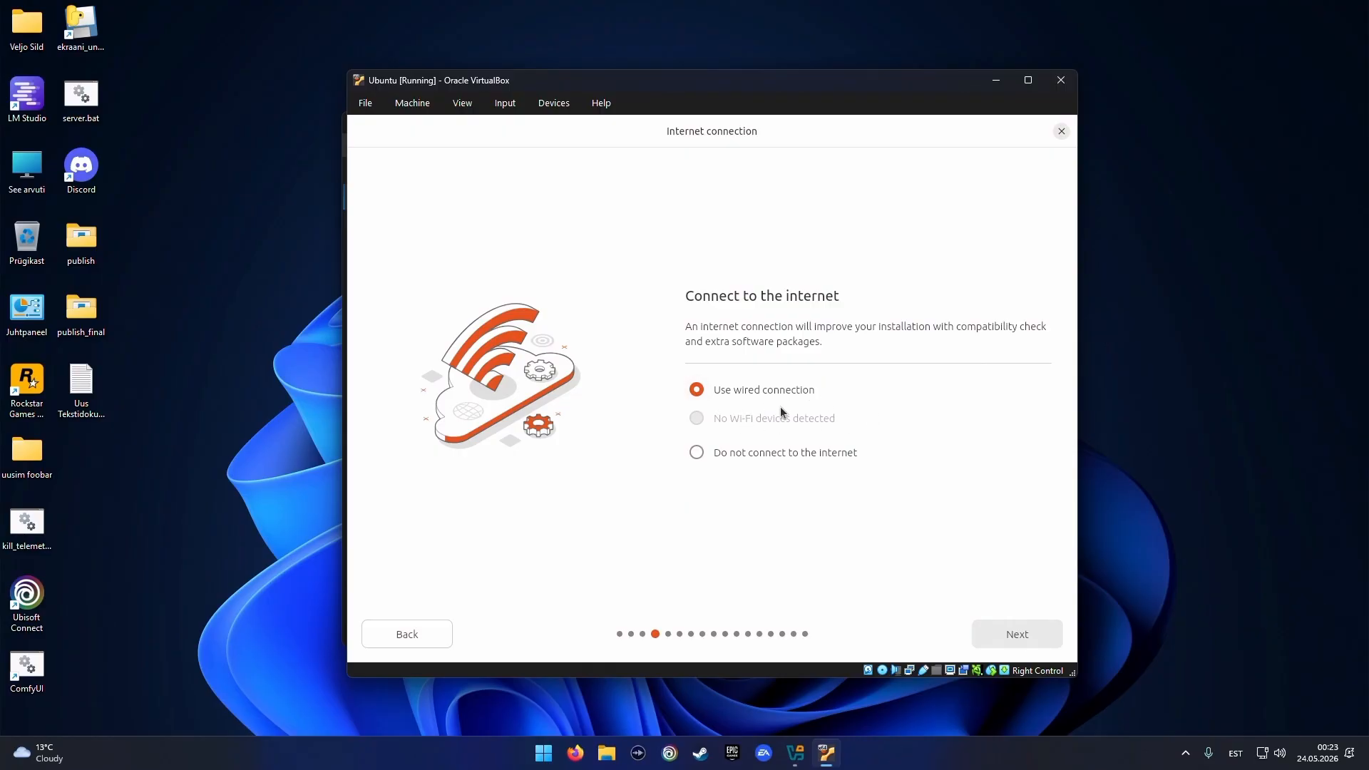
# Accept the wired connection, choose Install Ubuntu, and keep Interactive installation
pyautogui.click(990, 633)
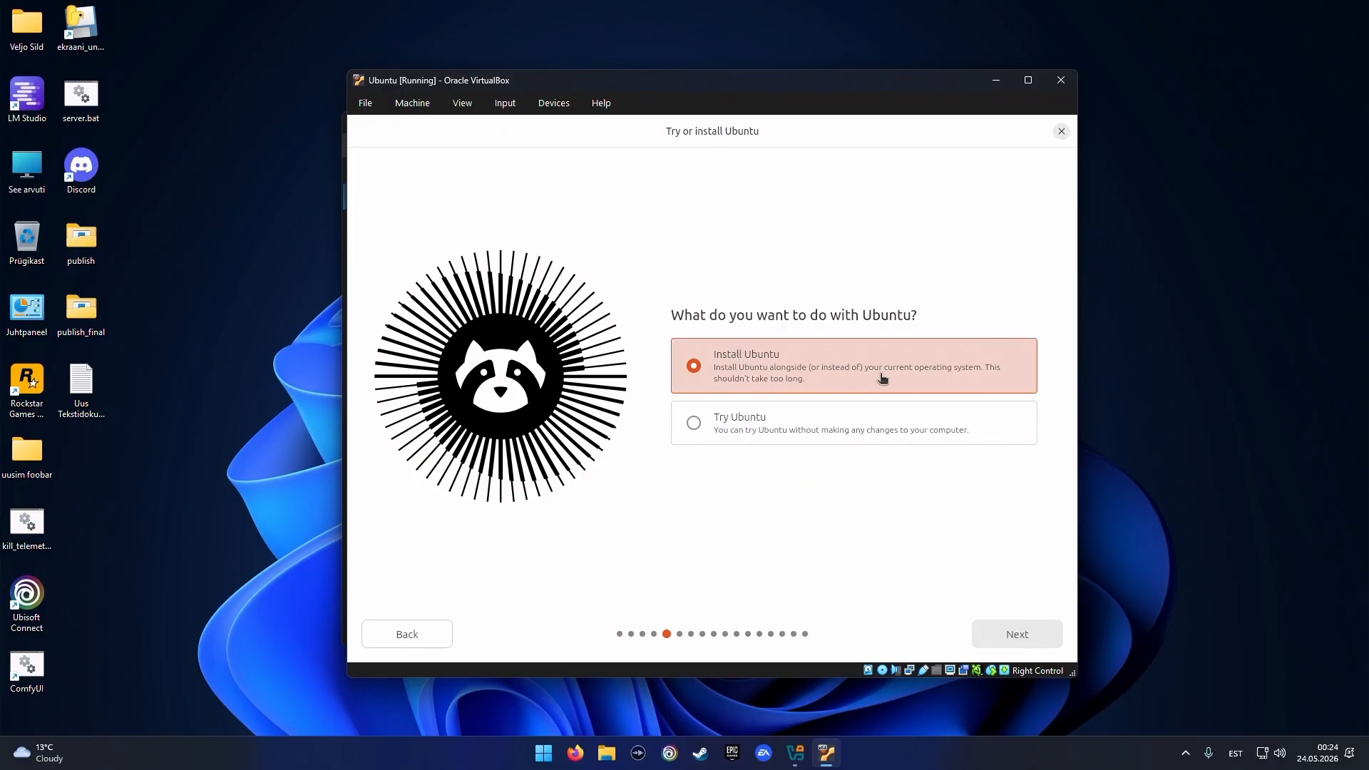
pyautogui.click(1003, 631)
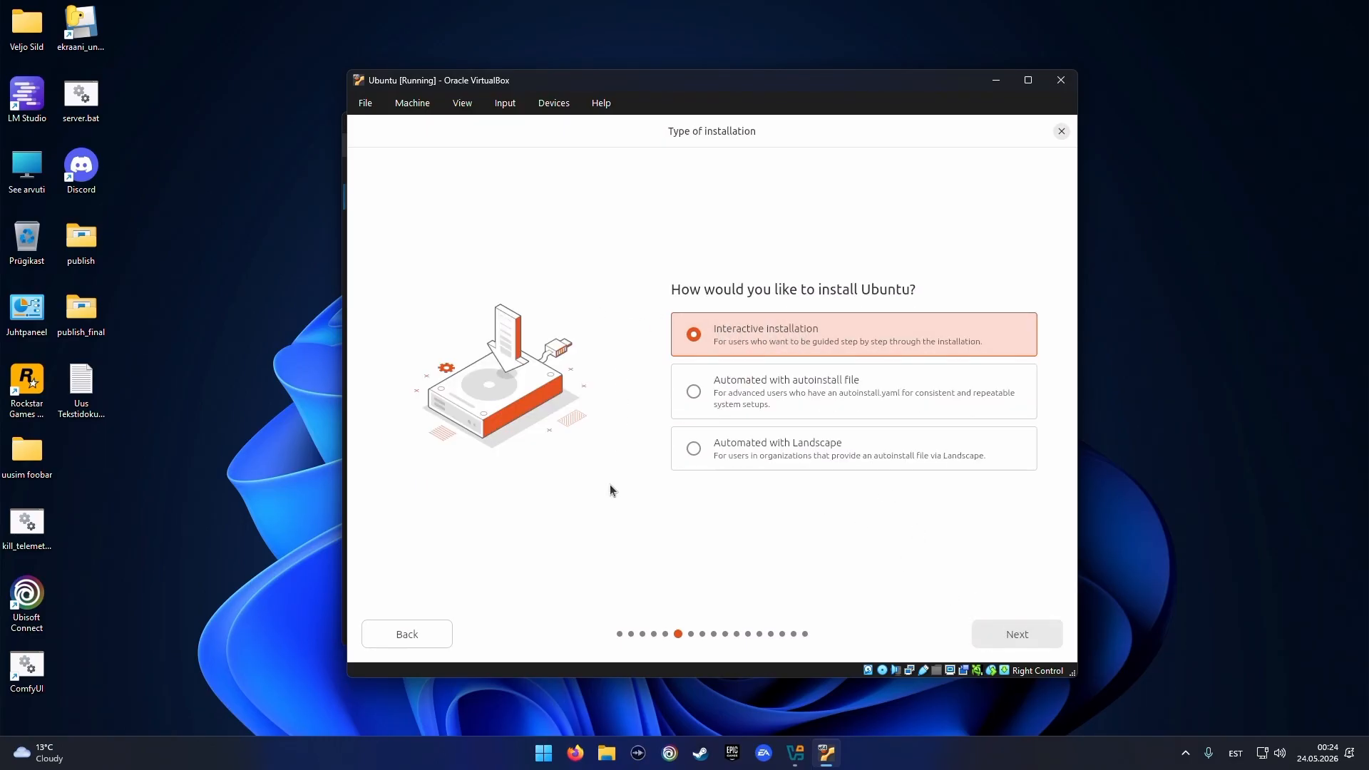
pyautogui.click(1001, 631)
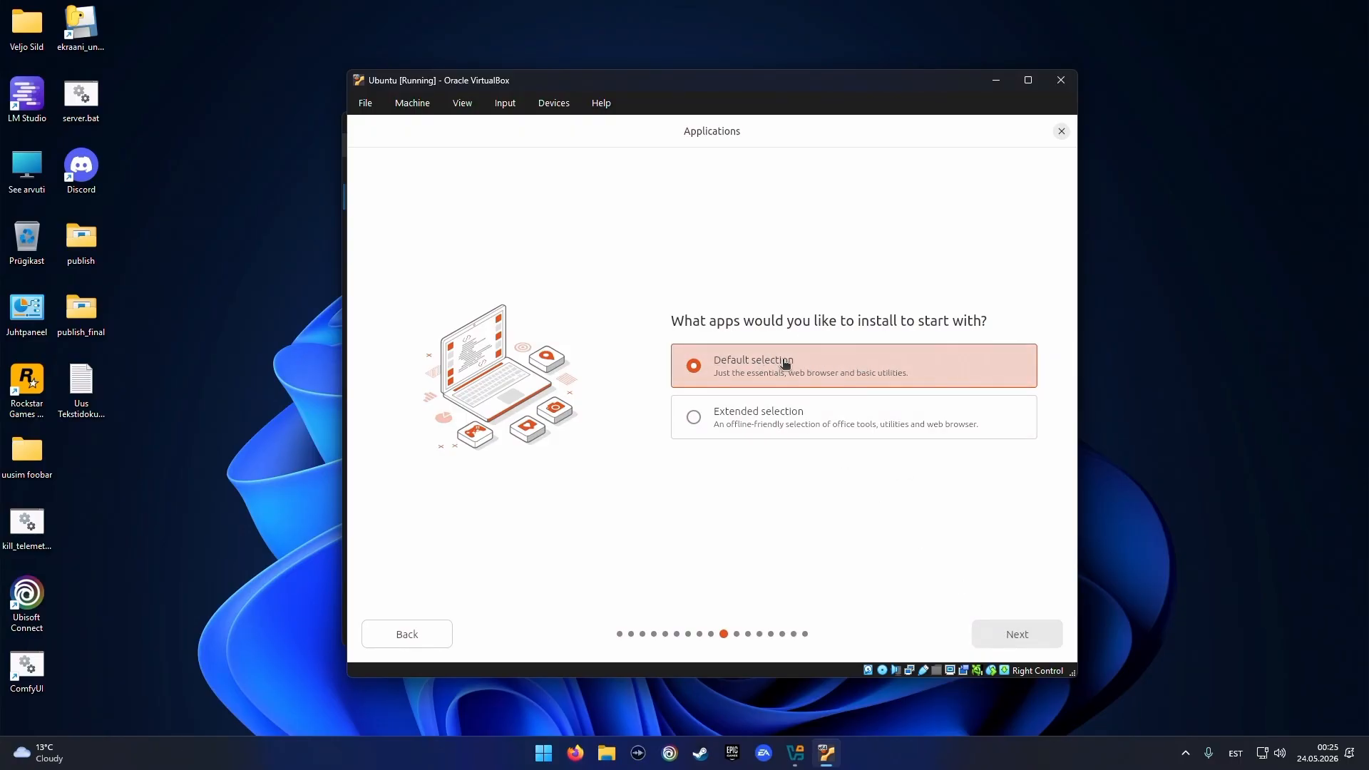
# Keep the default app selection, the recommended proprietary software and Erase disk and install Ubuntu
pyautogui.click(1014, 635)
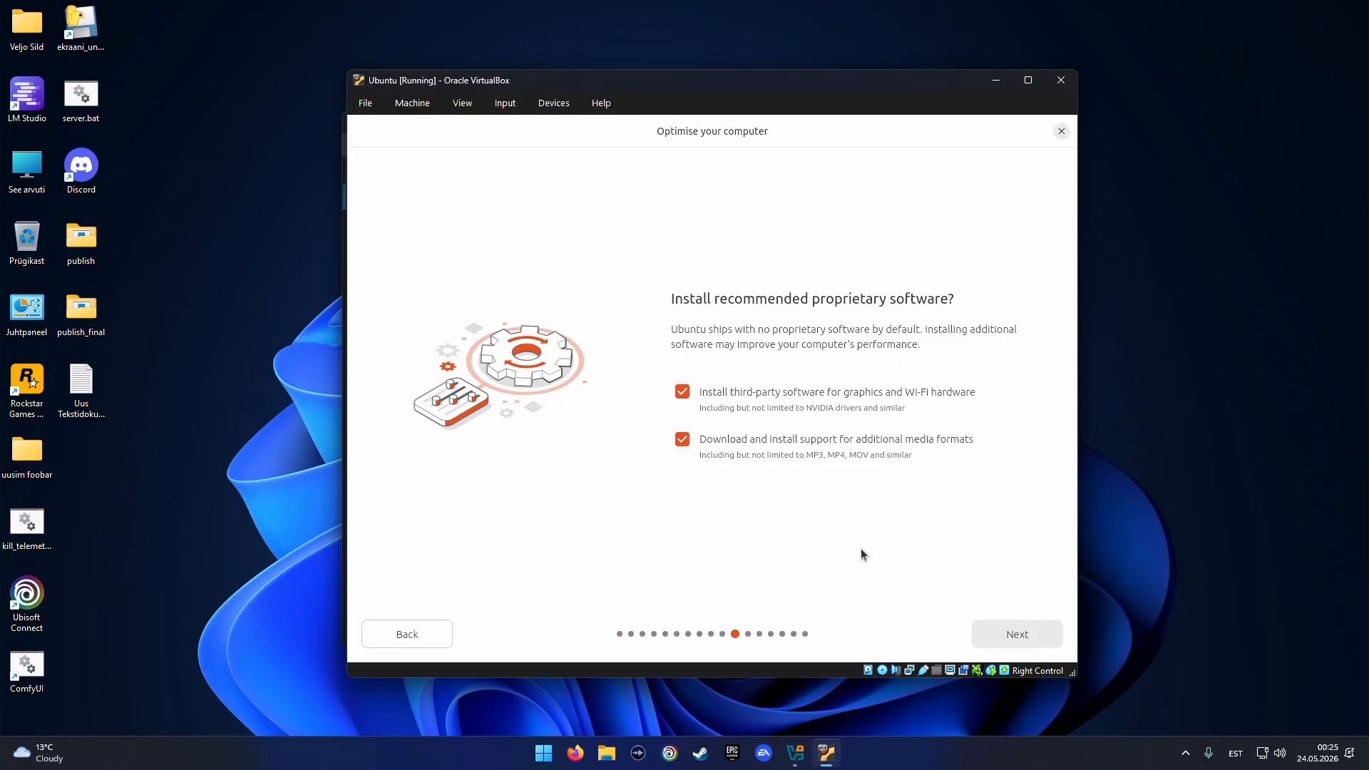
pyautogui.click(999, 631)
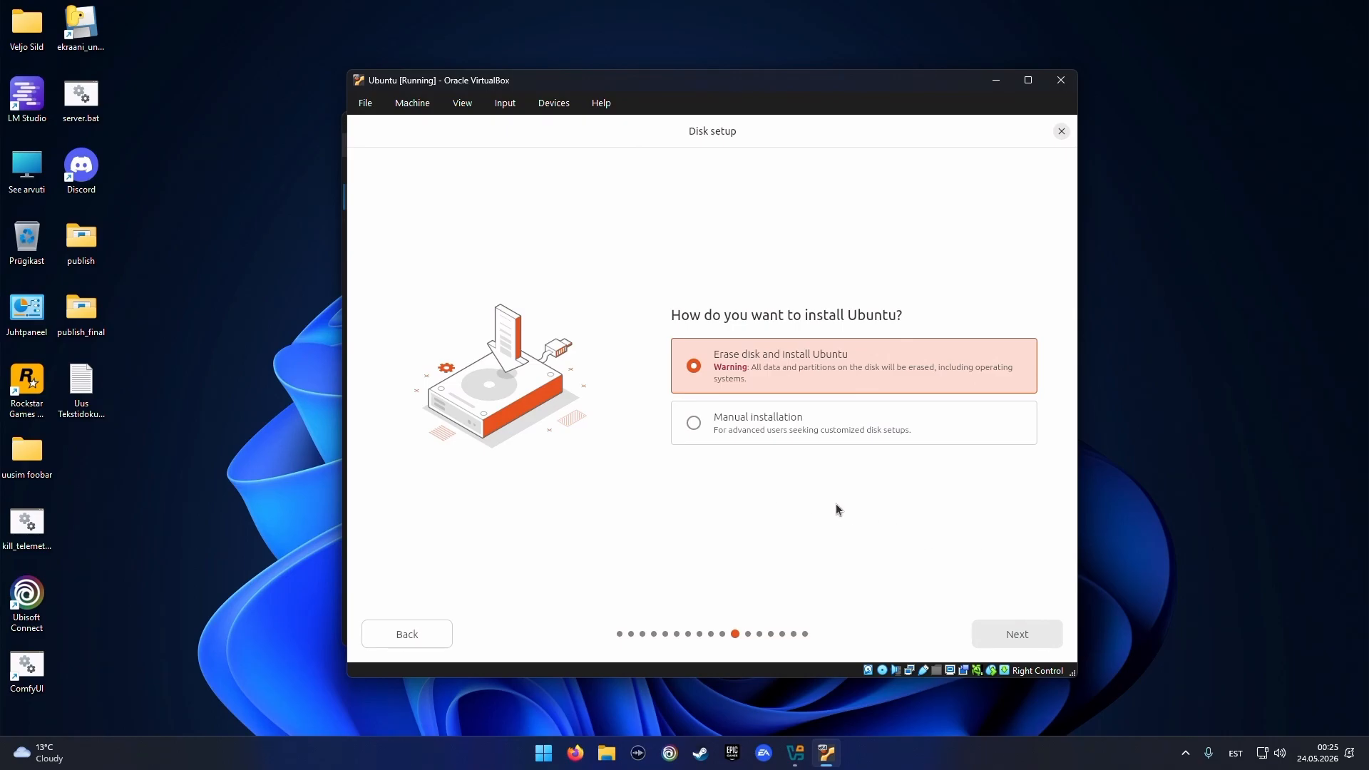
pyautogui.click(995, 631)
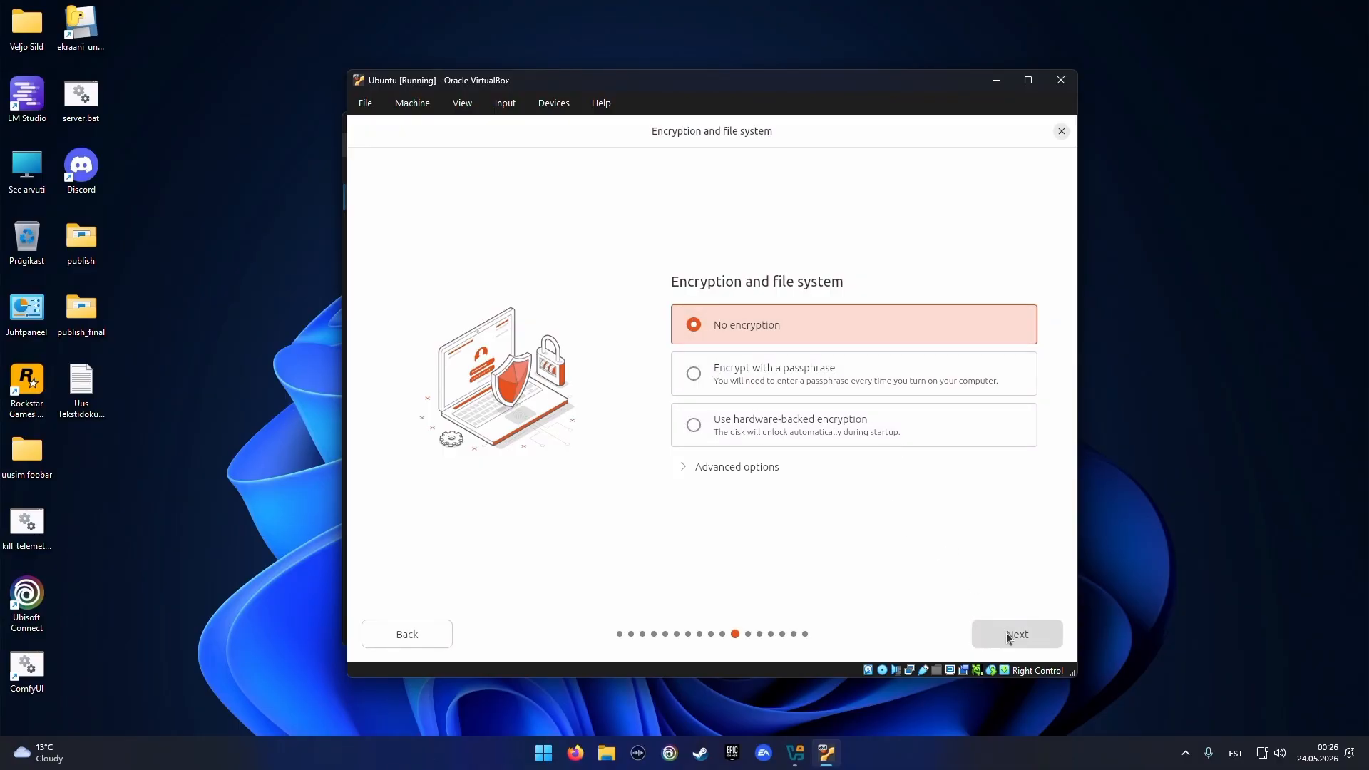
# Keep No encryption and submit the account details to reach the timezone page
pyautogui.click(1036, 634)
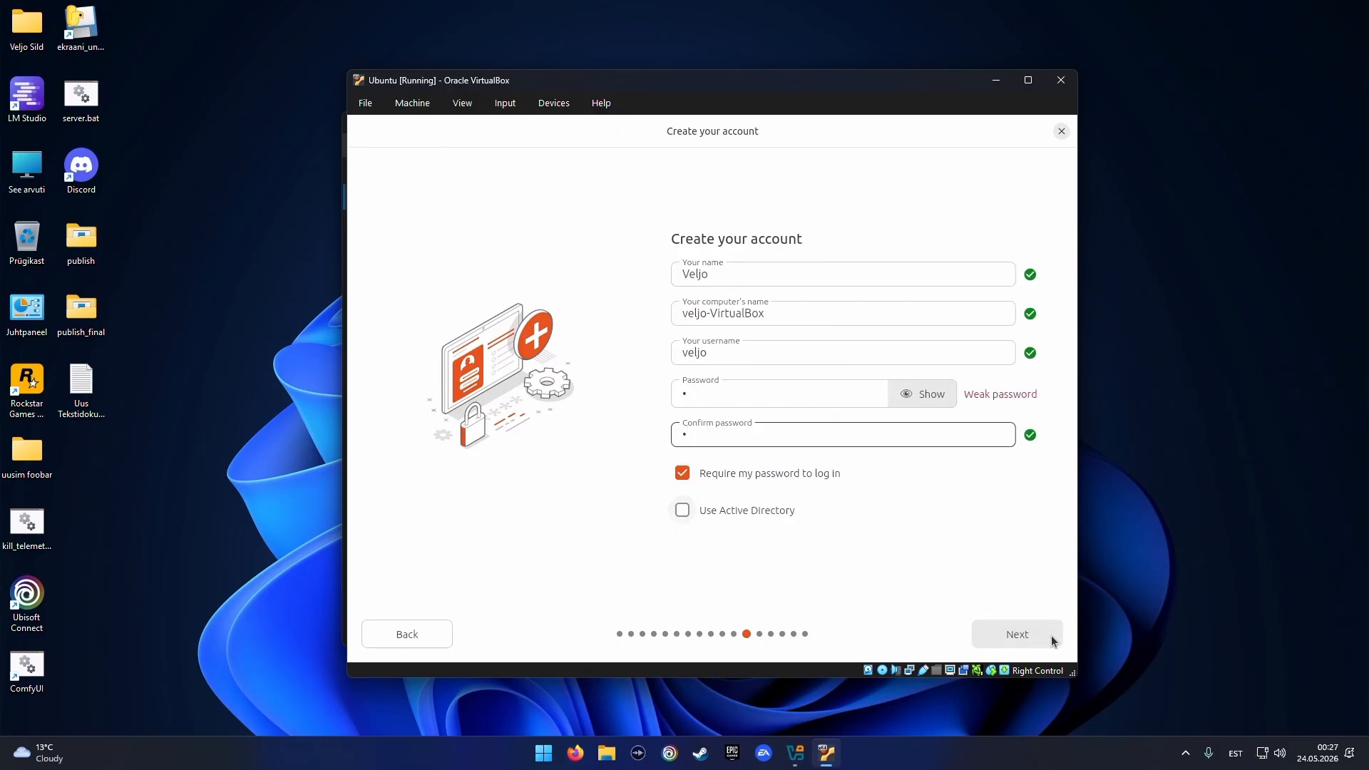
pyautogui.click(1004, 632)
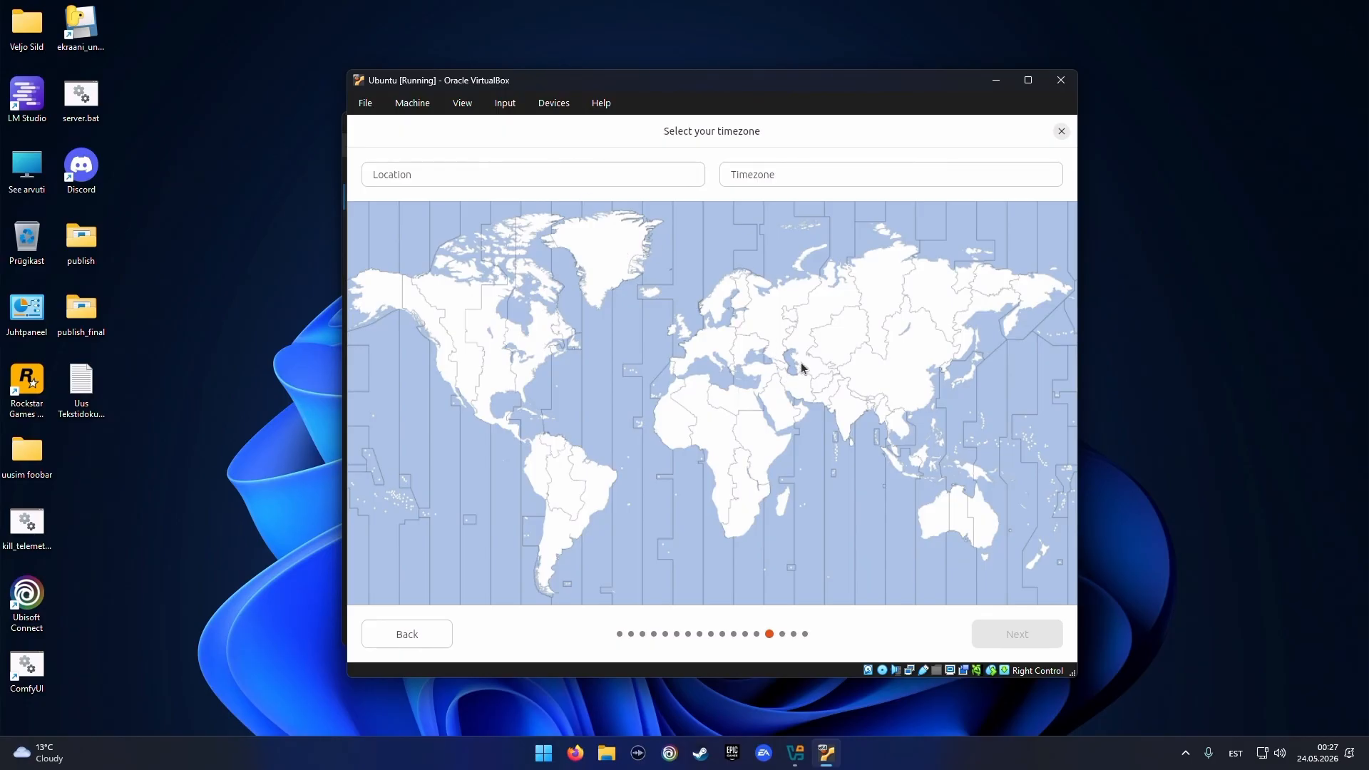
# Set the timezone to Tallinn (Europe/Tallinn), review the choices, and start the installation
pyautogui.click(742, 319)
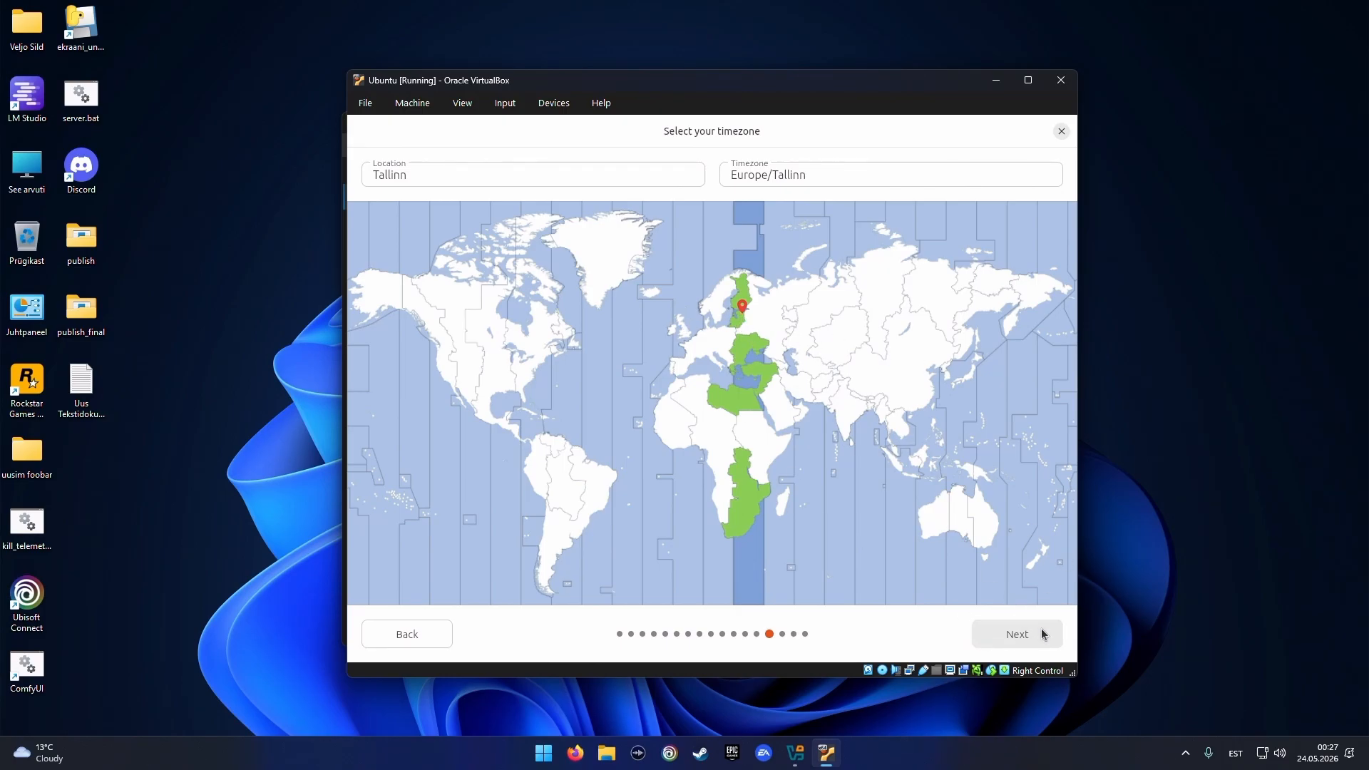
pyautogui.click(997, 629)
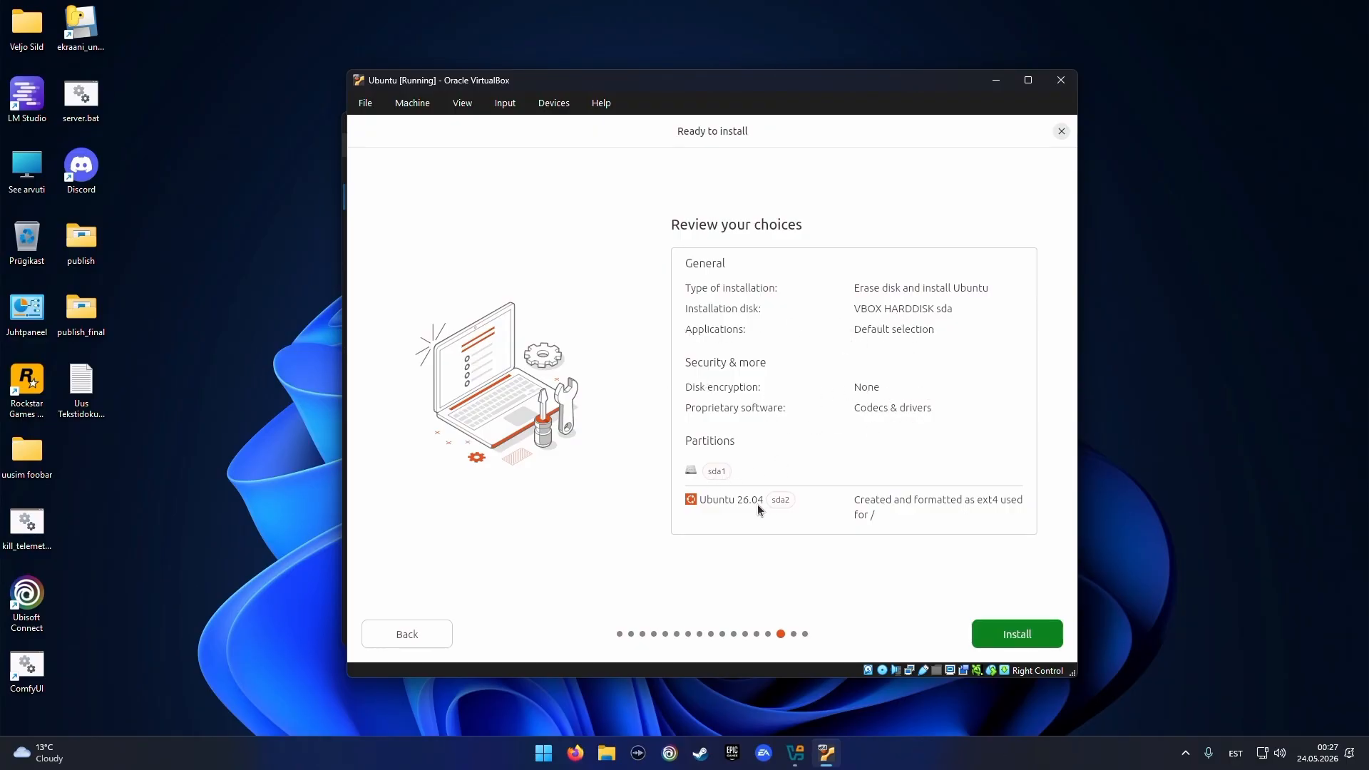
pyautogui.click(1003, 636)
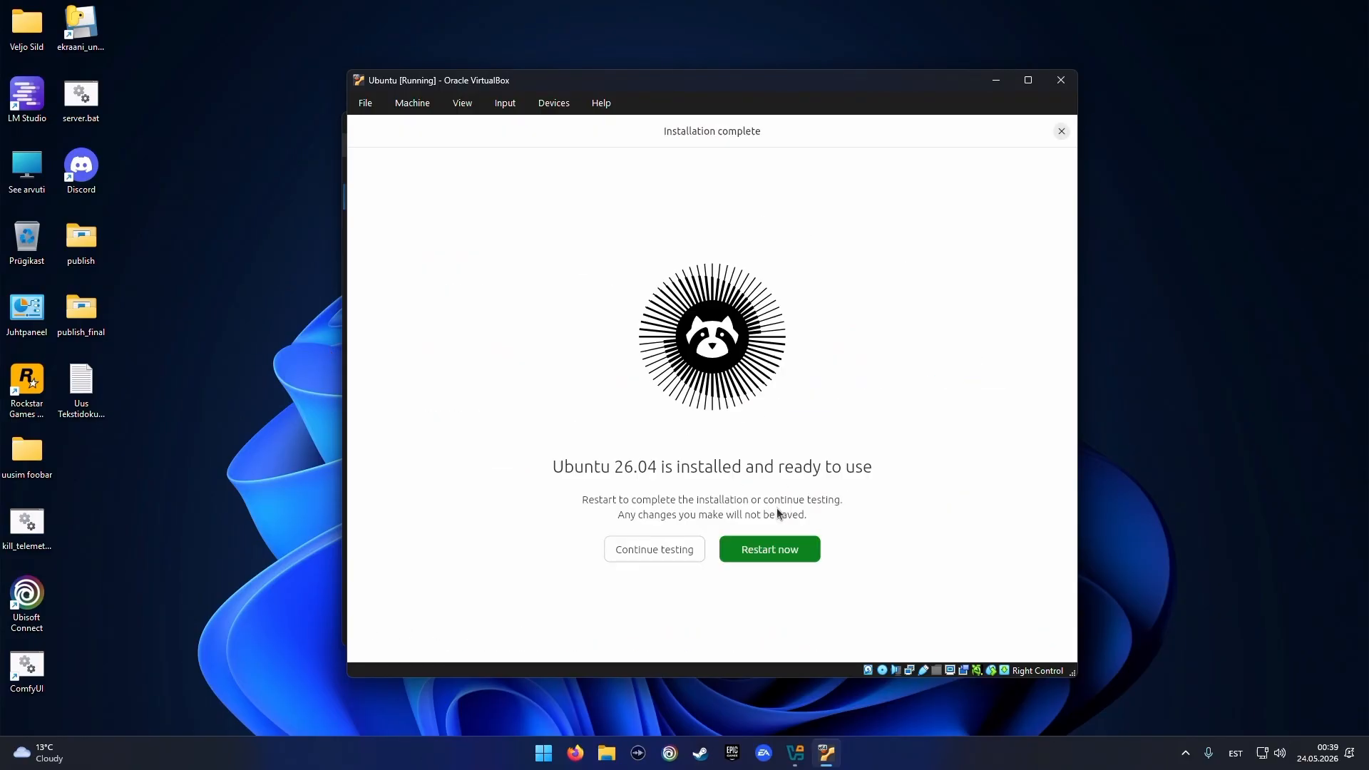
# Restart after installation, remove the Ubuntu ISO from the virtual optical drive, and continue booting
pyautogui.click(769, 553)
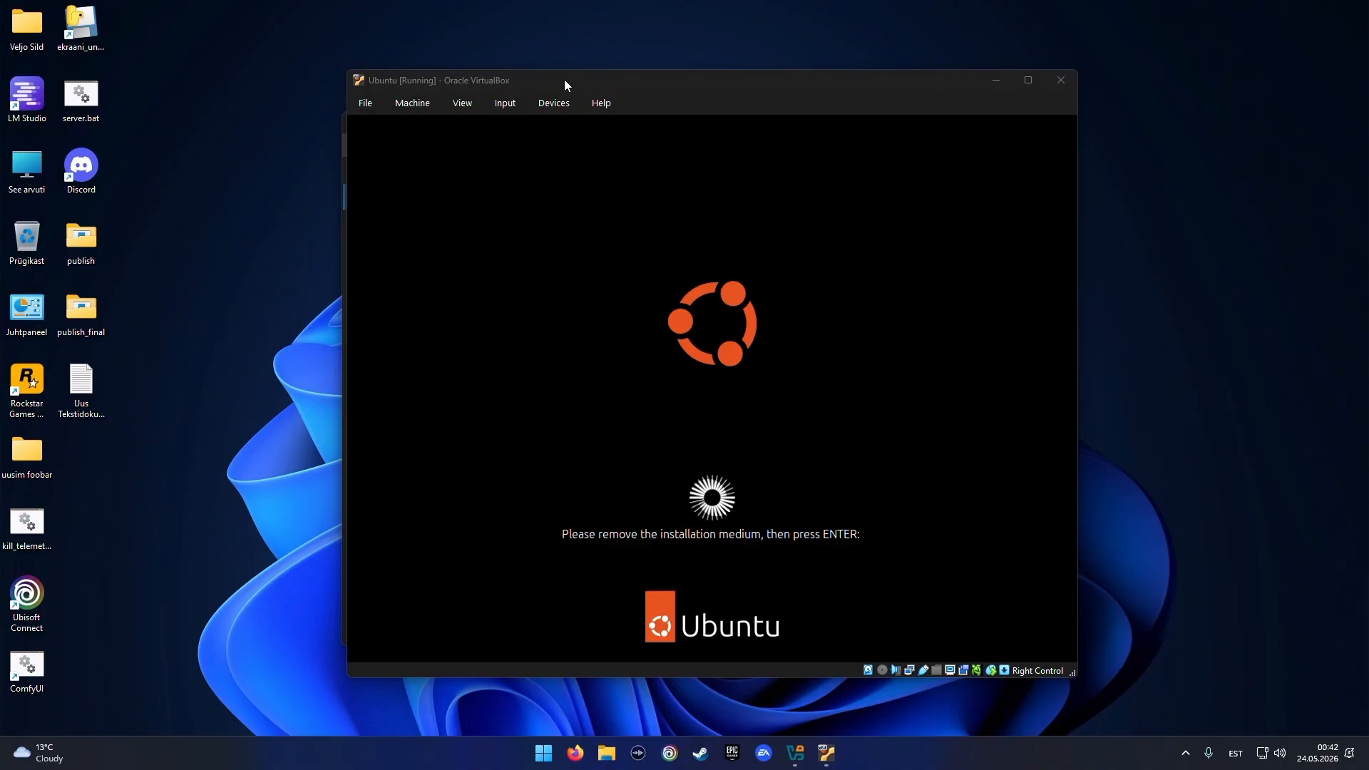
pyautogui.click(554, 103)
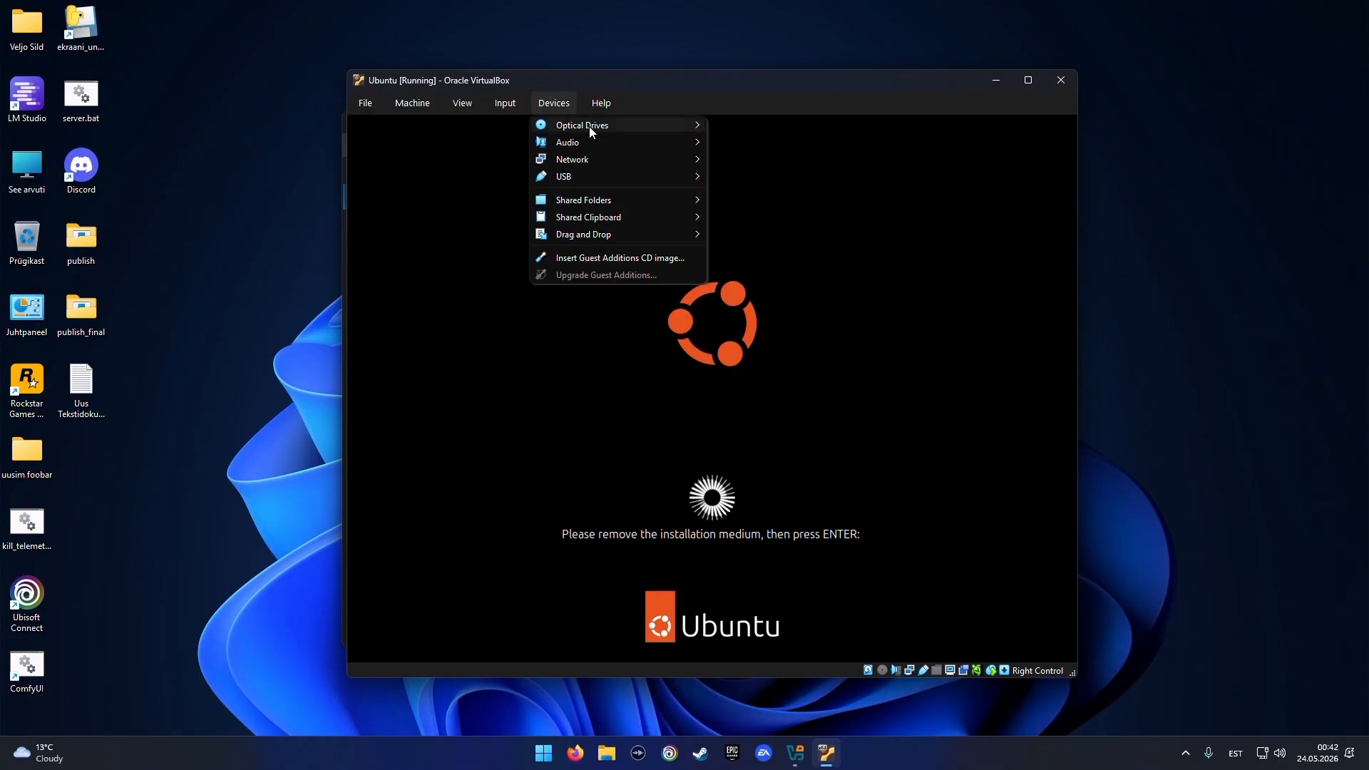
pyautogui.moveTo(589, 126)
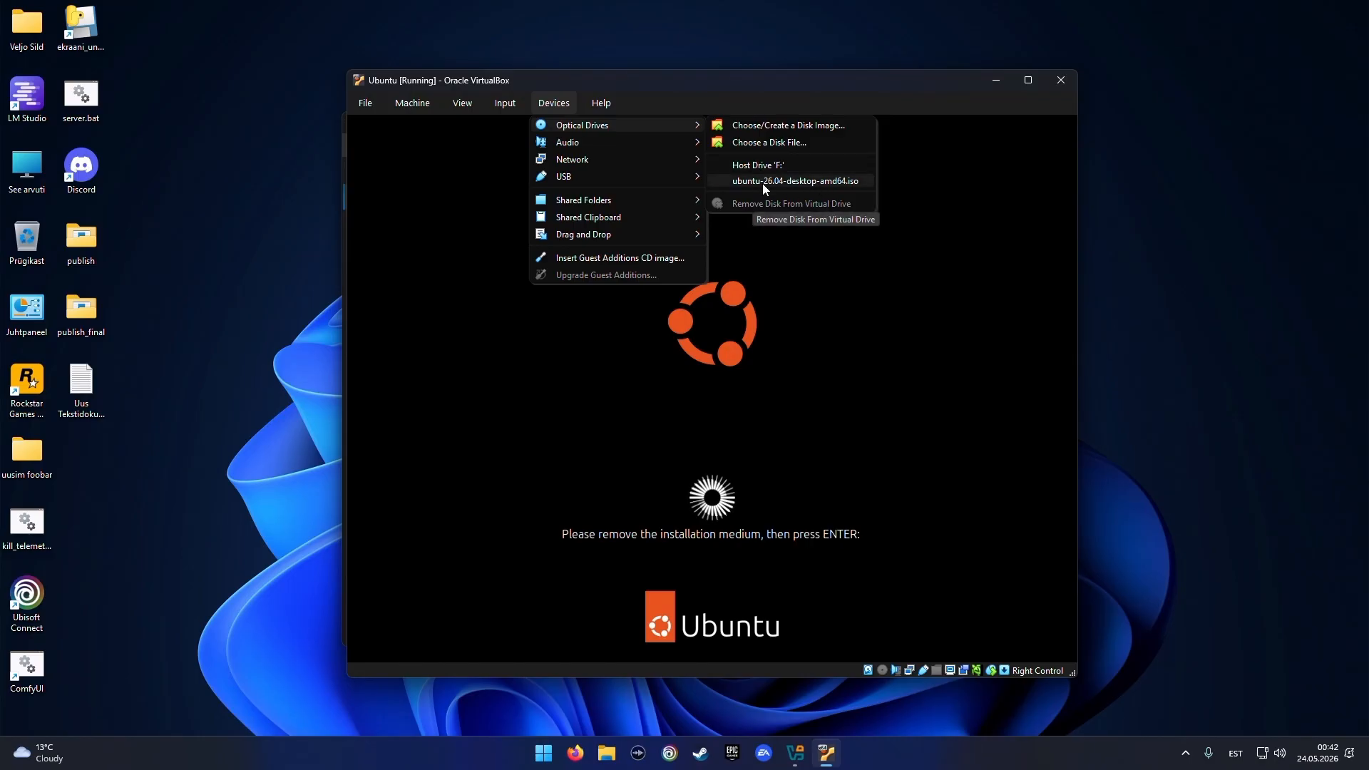
pyautogui.click(758, 144)
pyautogui.press('Return')
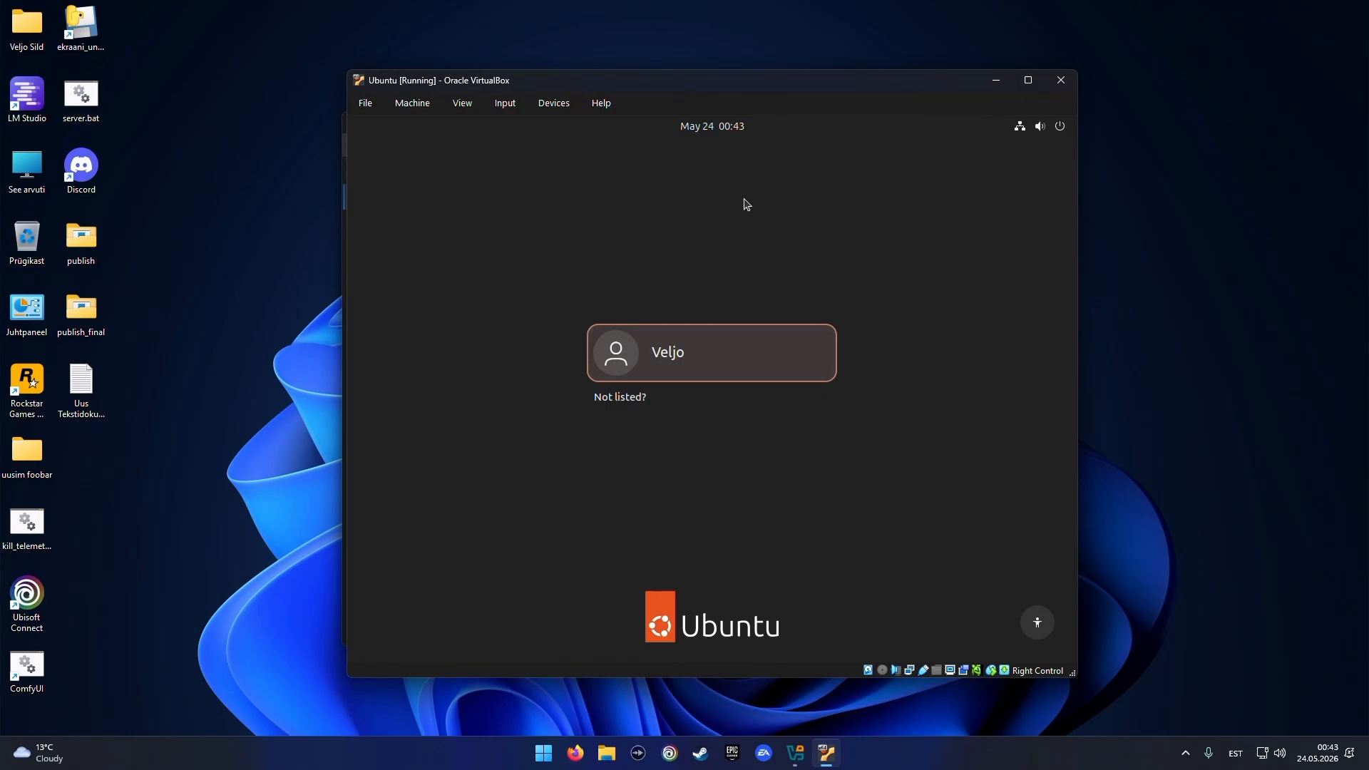
# Log in to the user account with the account password
pyautogui.click(706, 352)
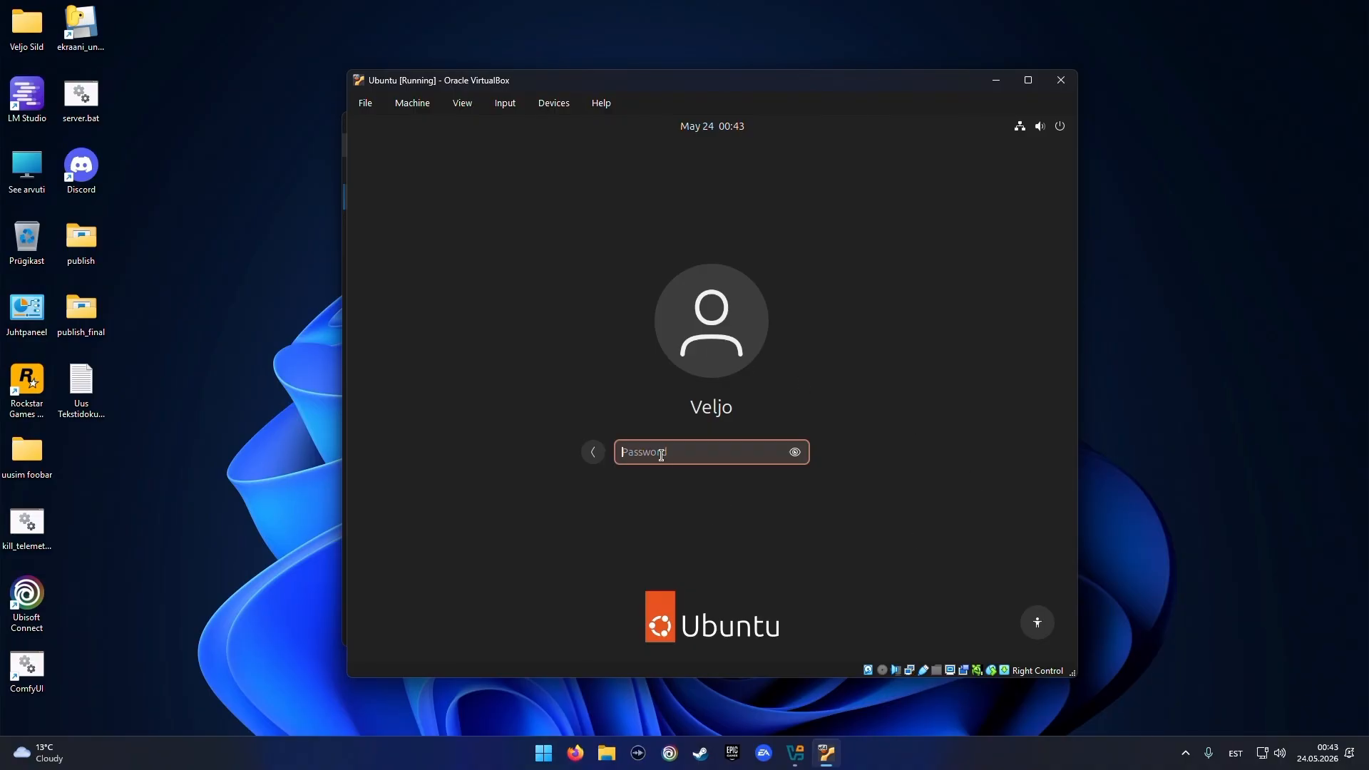
pyautogui.write('•')
pyautogui.press('Return')
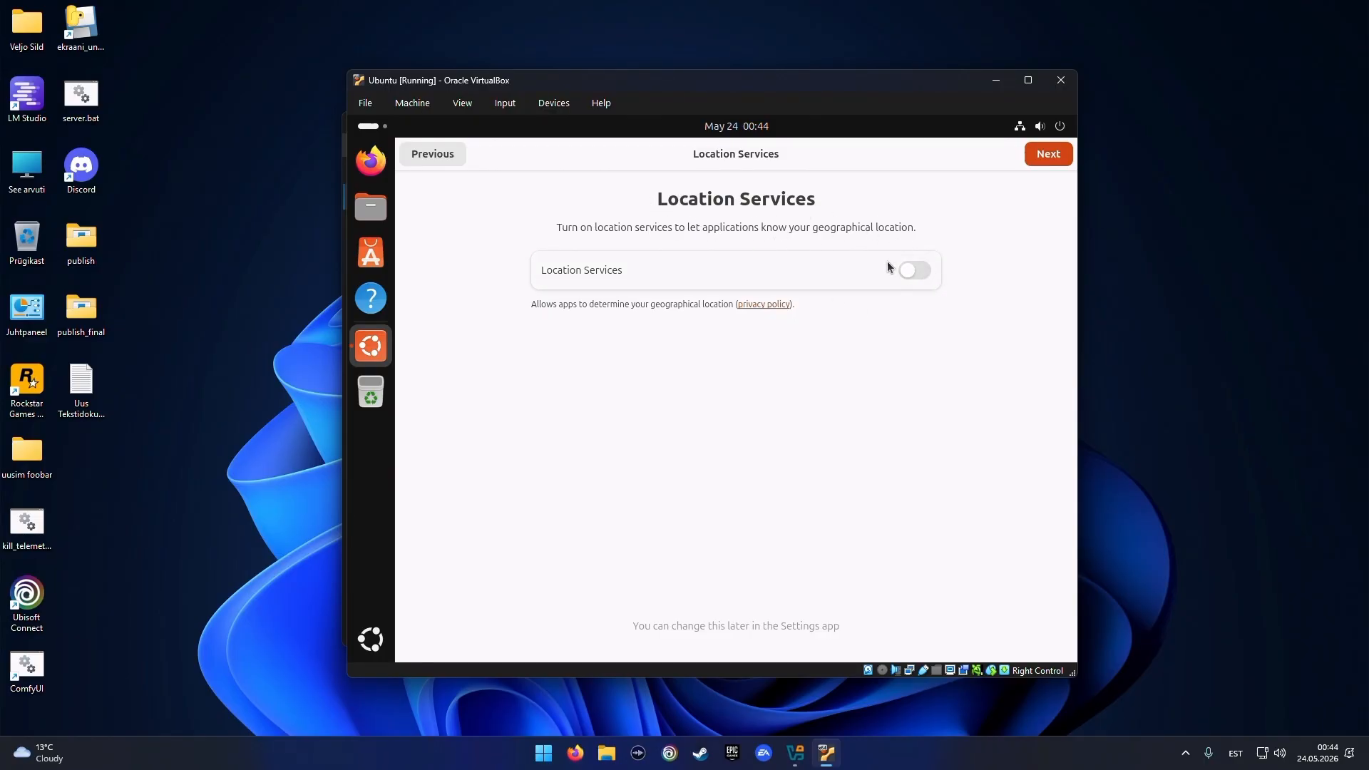
# Leave location services and report sharing off, and choose the Dark appearance style
pyautogui.click(1047, 155)
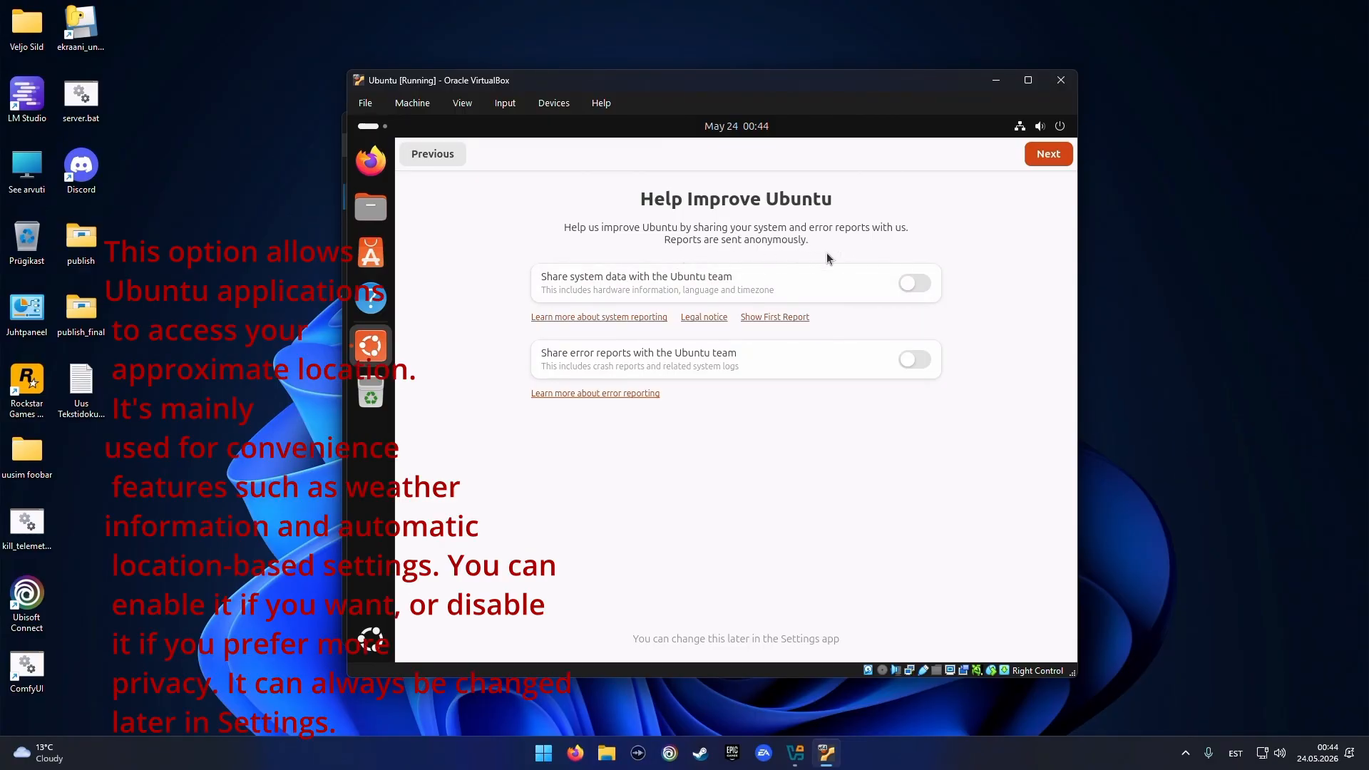
pyautogui.click(1042, 157)
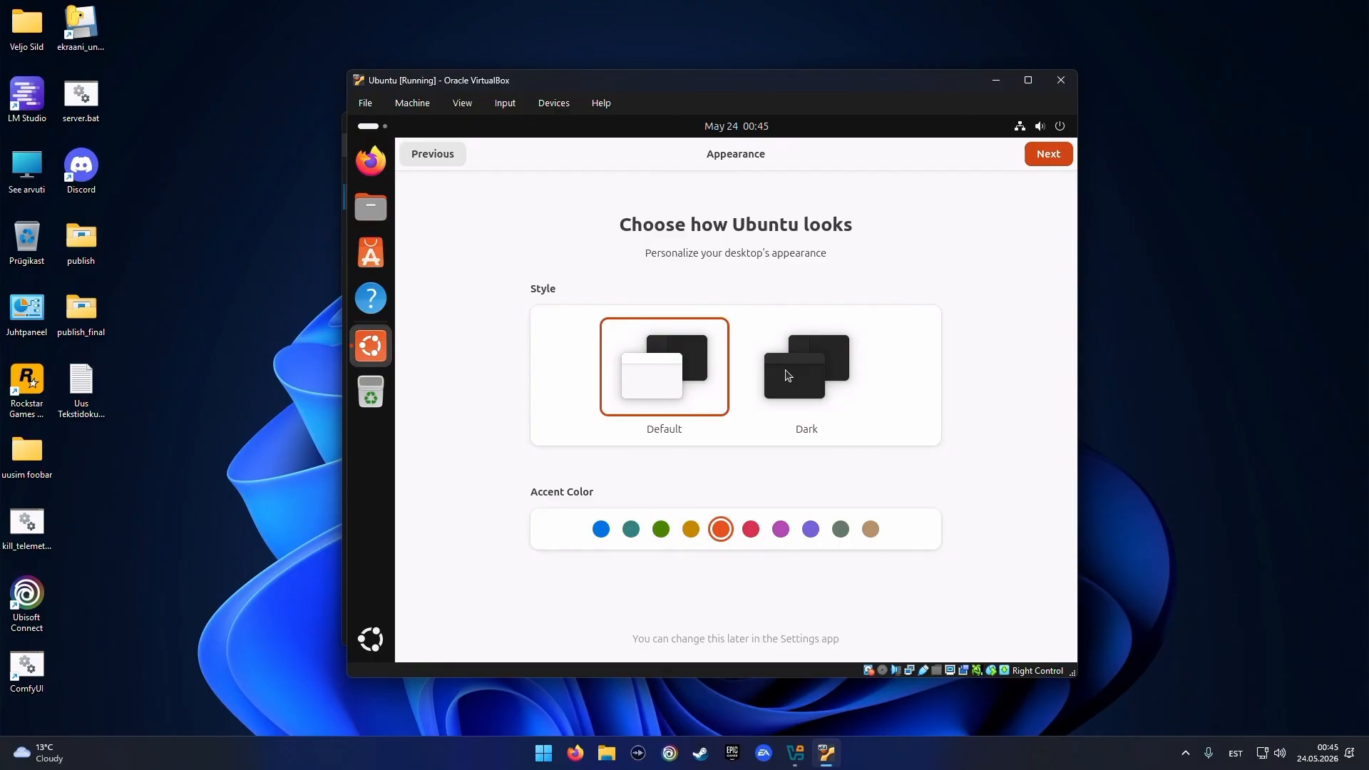
pyautogui.click(788, 376)
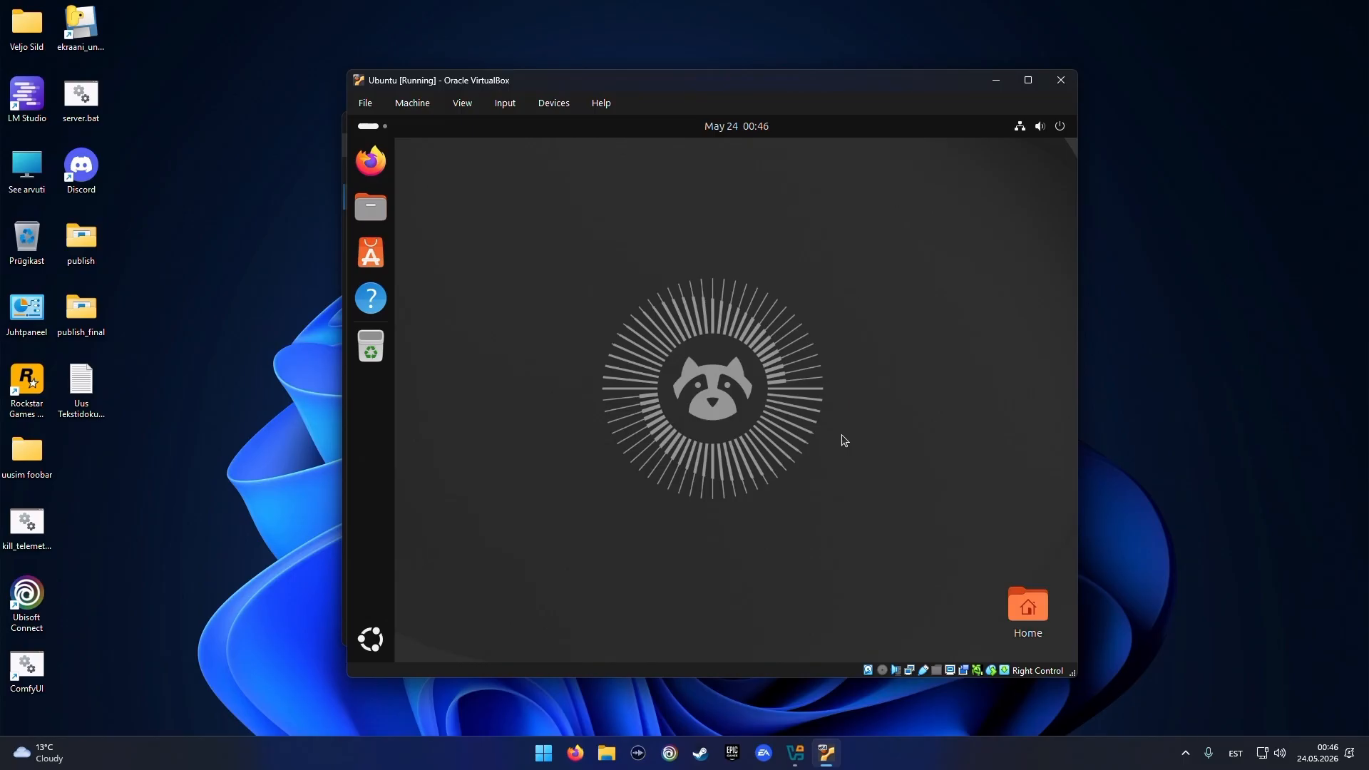
# Insert the Guest Additions CD image into the VM and open a terminal
pyautogui.click(555, 102)
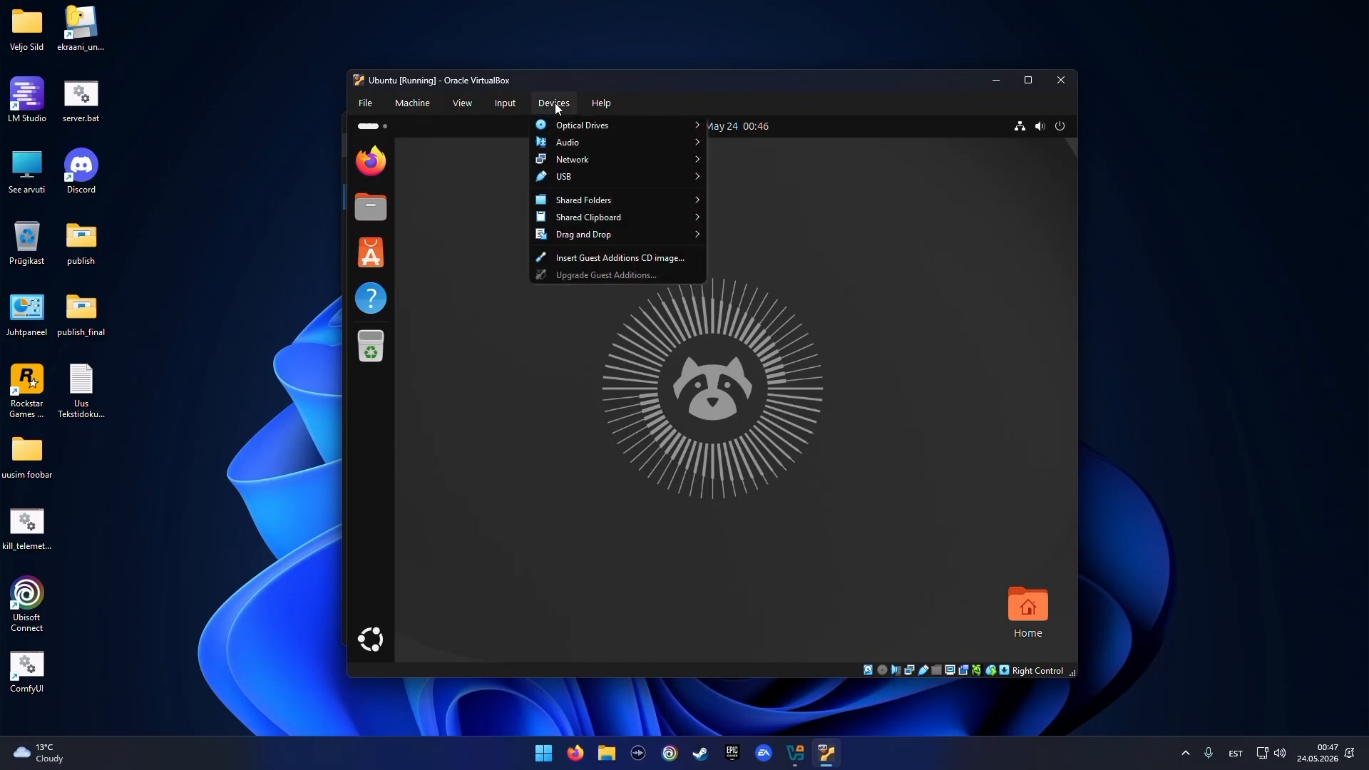
pyautogui.click(610, 260)
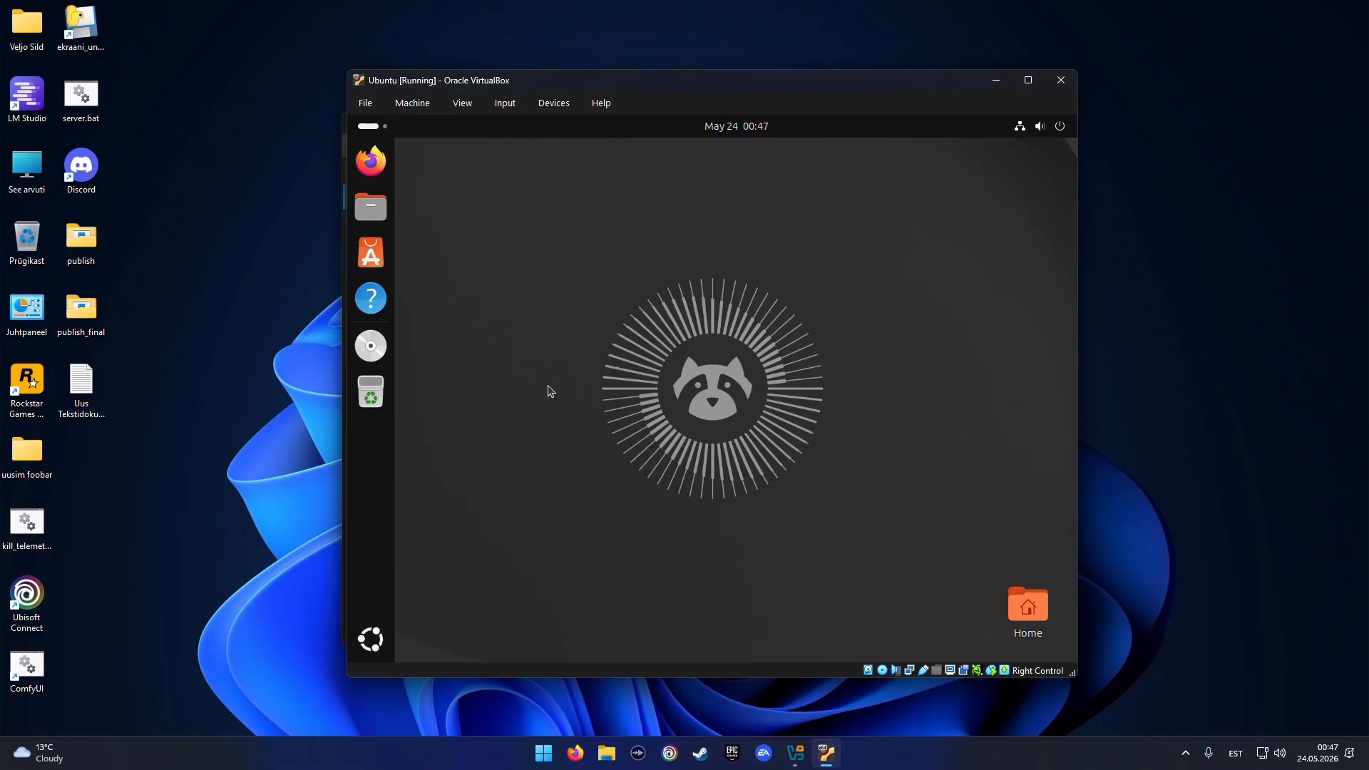
pyautogui.hotkey('ctrl', 'alt', 't')
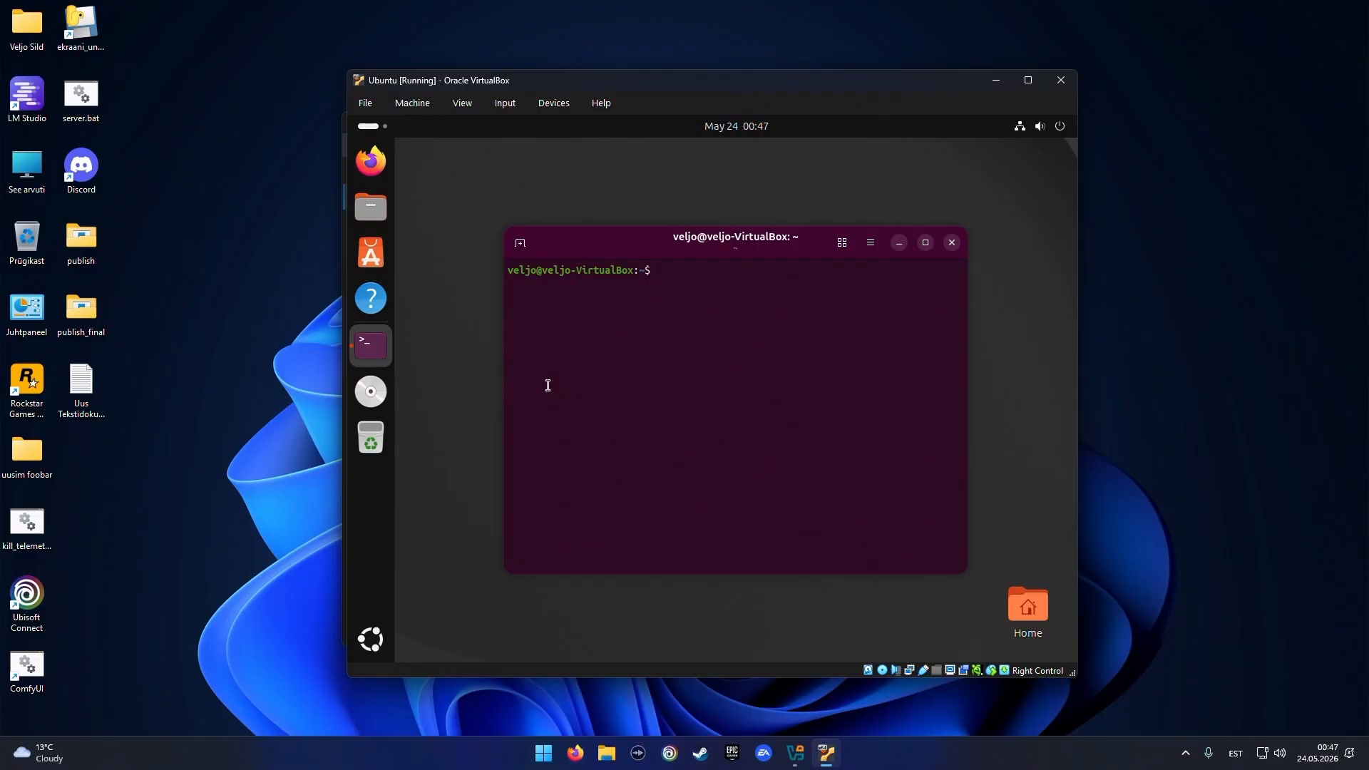
# Run sudo apt update and sudo apt install build-essential dkms linux-headers-$(uname -r), entering the account password and confirming with y
pyautogui.rightClick(688, 276)
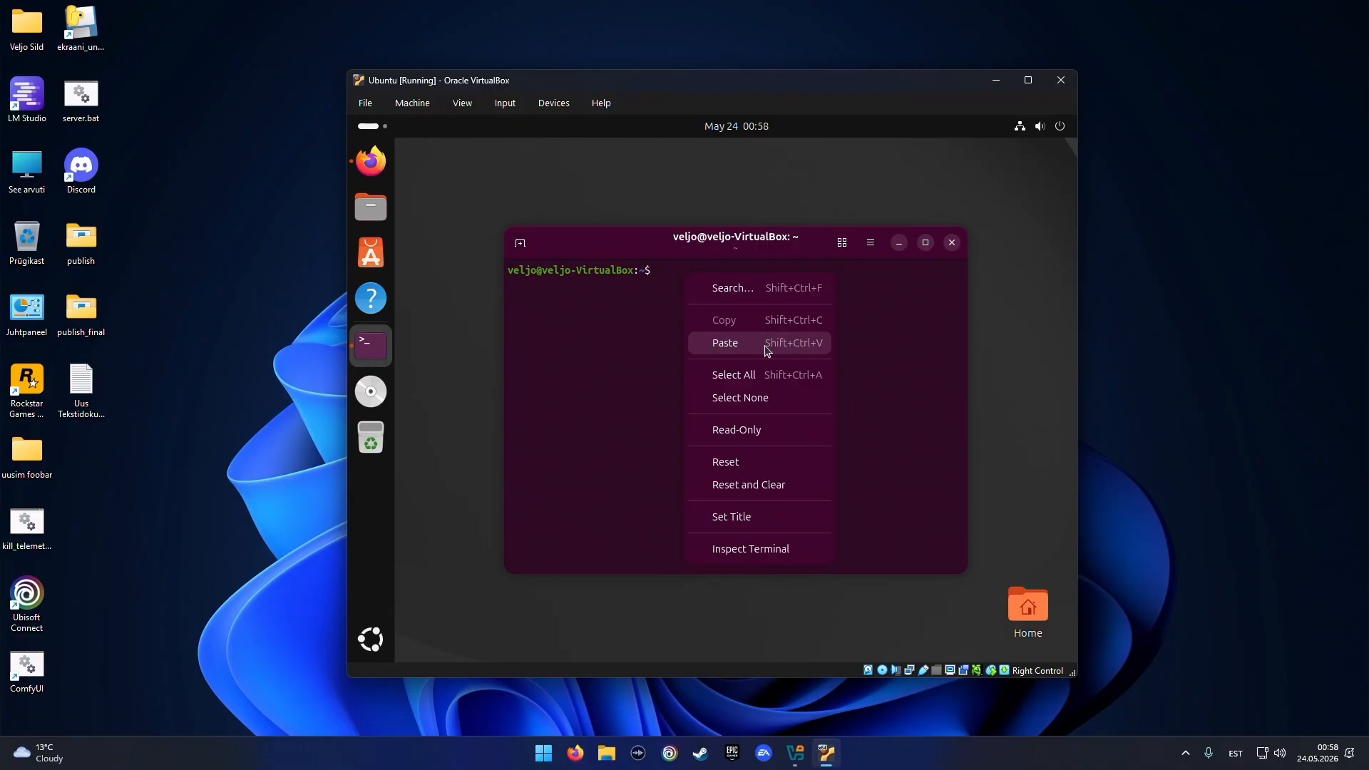
pyautogui.click(724, 346)
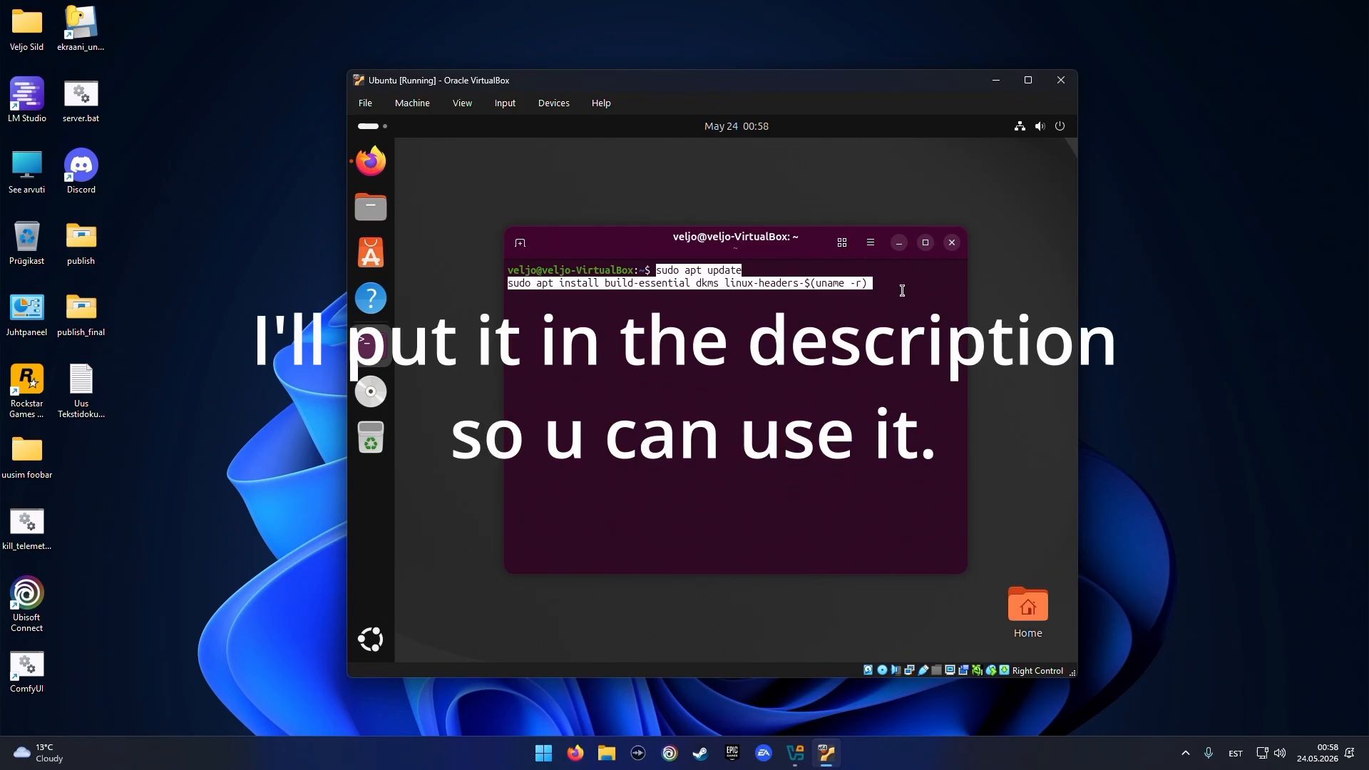
pyautogui.press('Return')
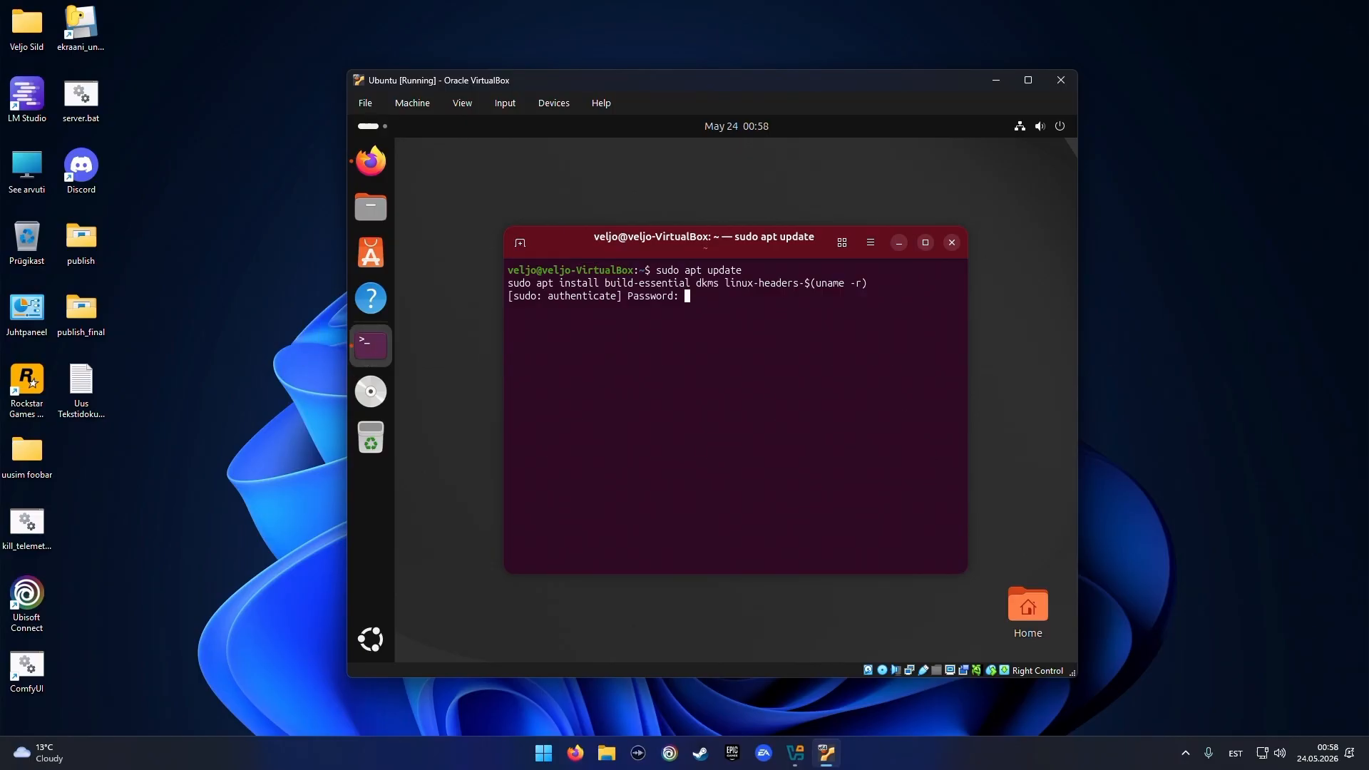
pyautogui.press('Return')
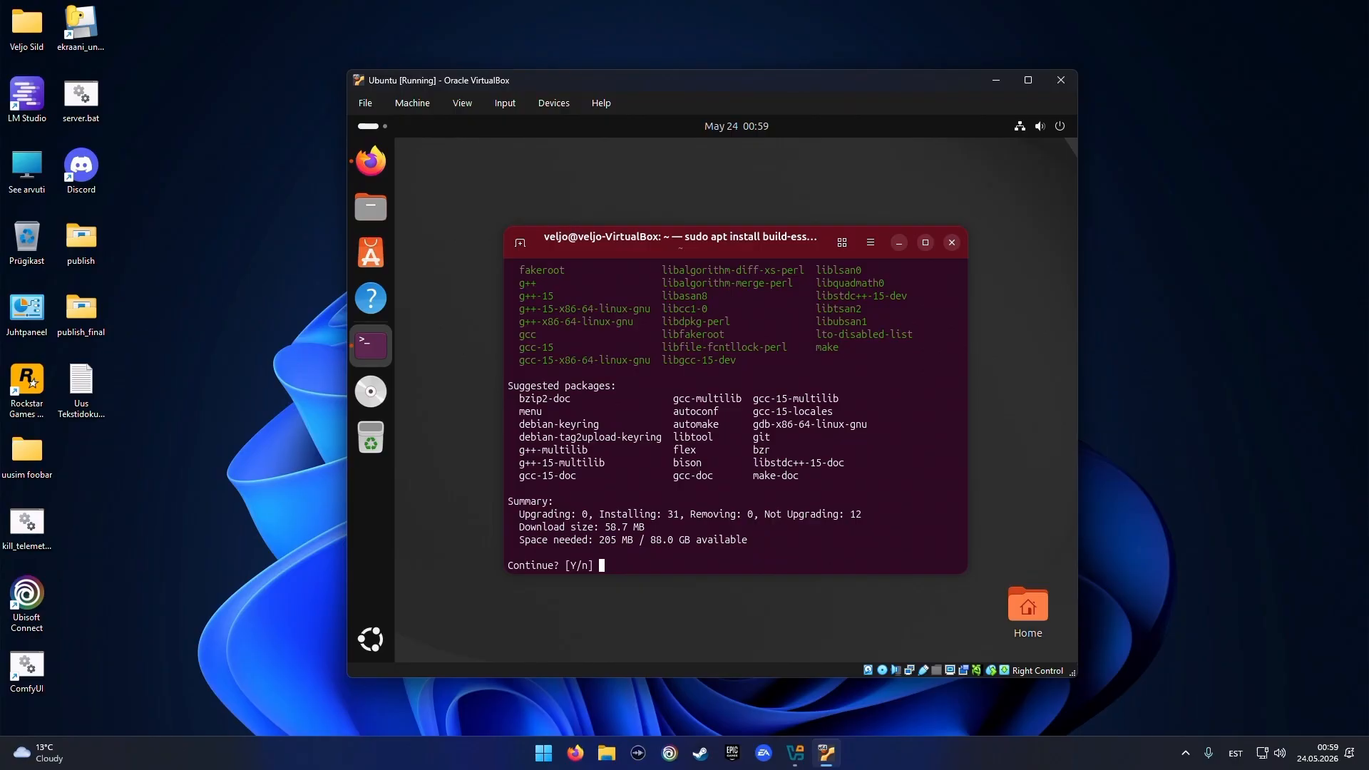
pyautogui.write('y')
pyautogui.press('Return')
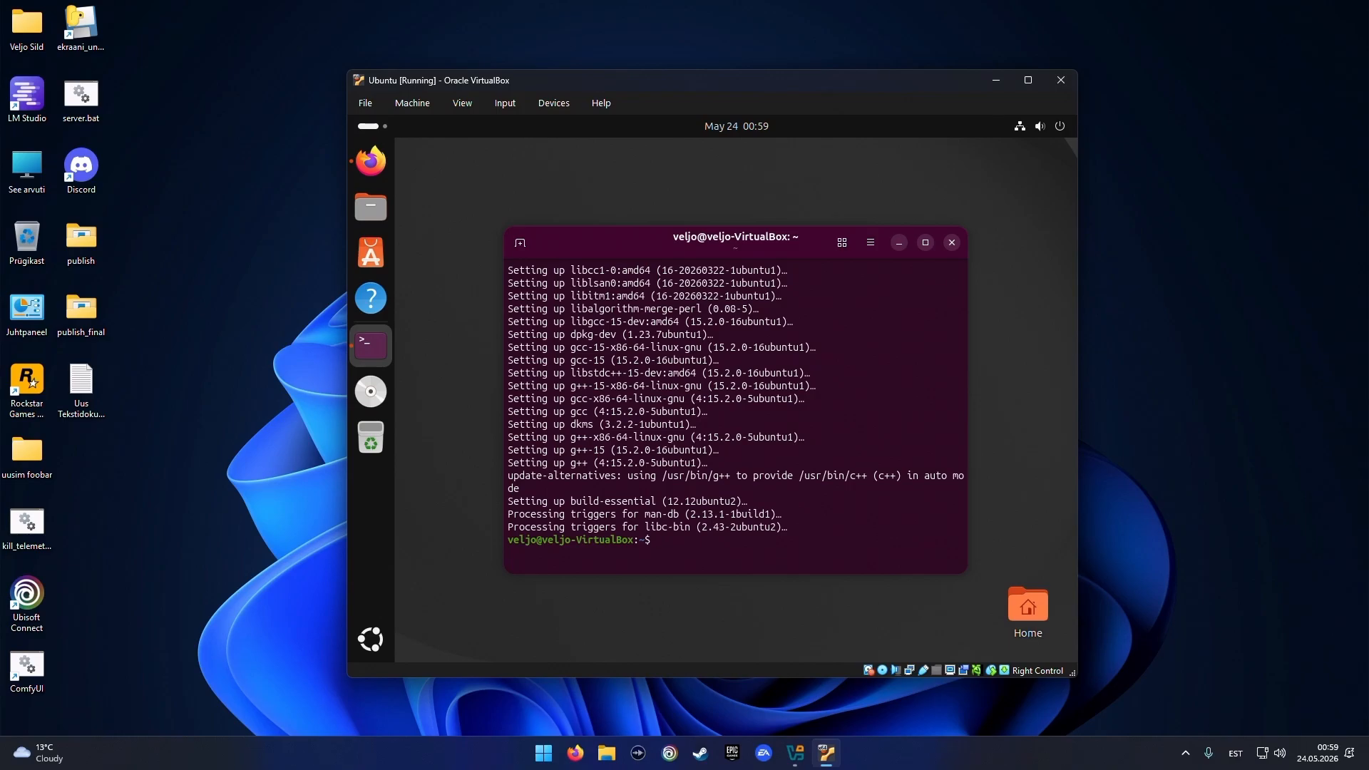
# Run the software on the VBox_GAs_7.2.6 disc, authenticating with the account password
pyautogui.click(377, 394)
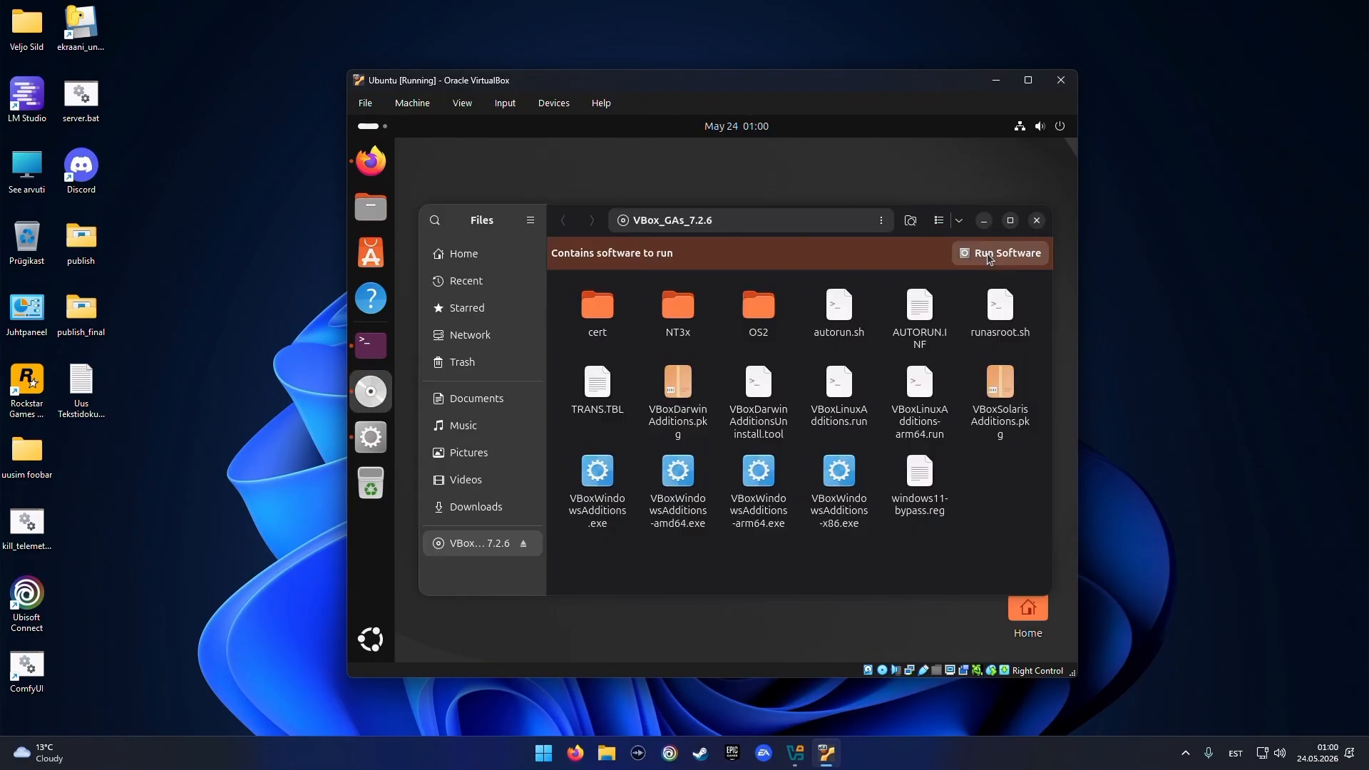
pyautogui.click(989, 255)
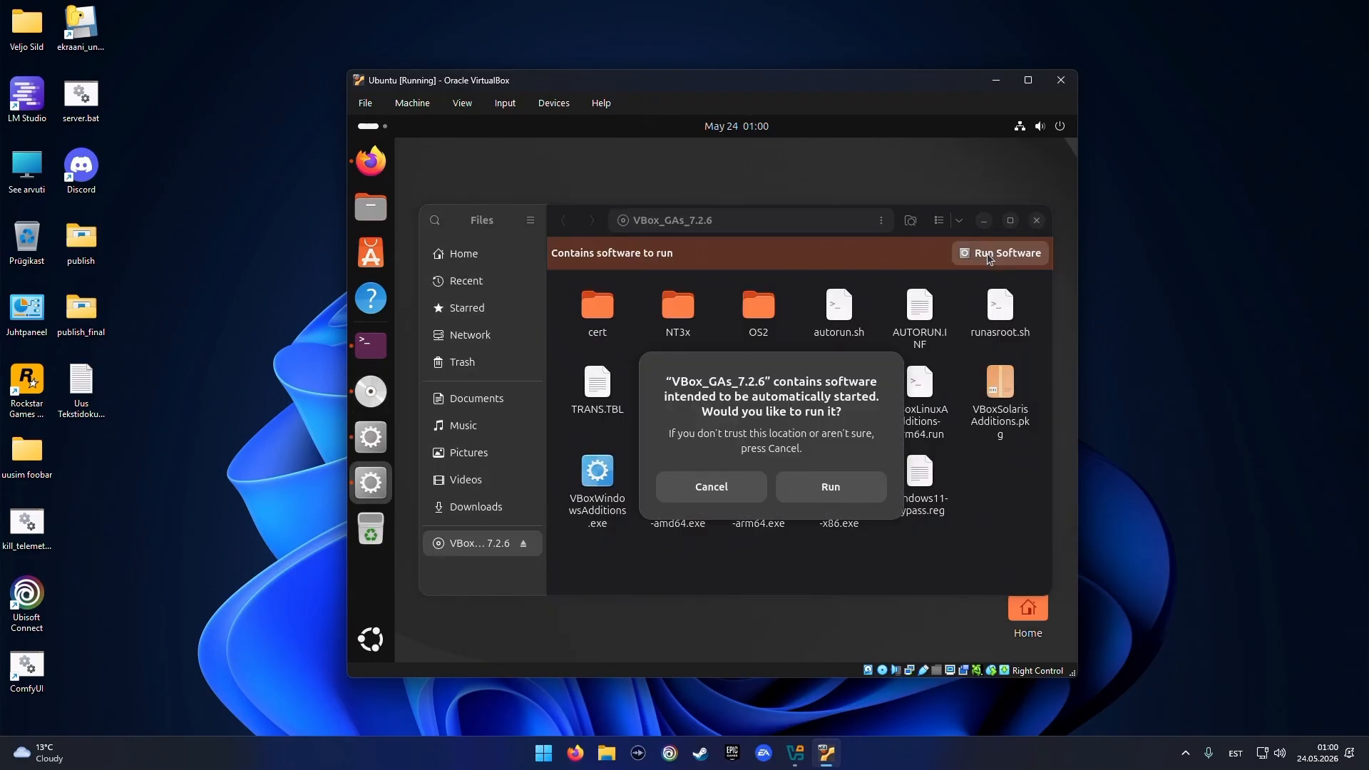
pyautogui.click(828, 485)
pyautogui.write('●')
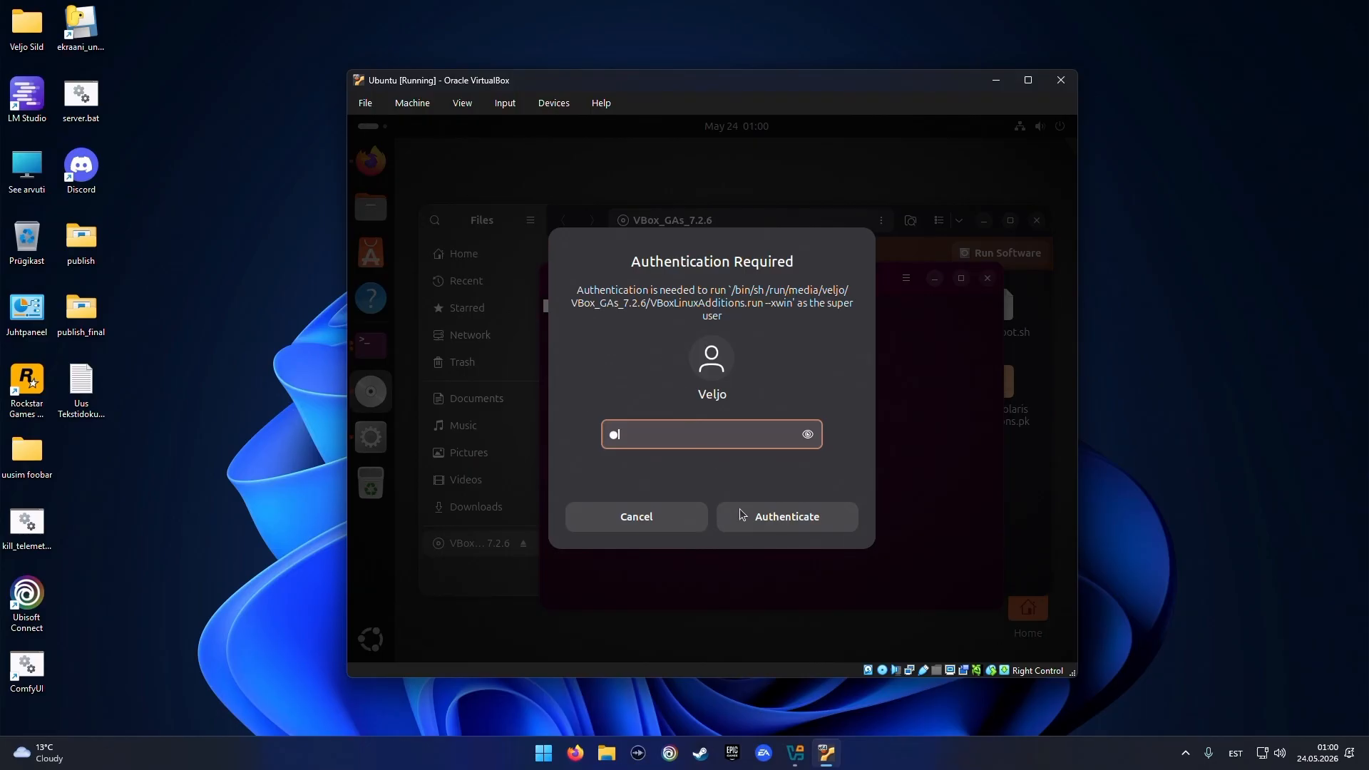
pyautogui.click(778, 520)
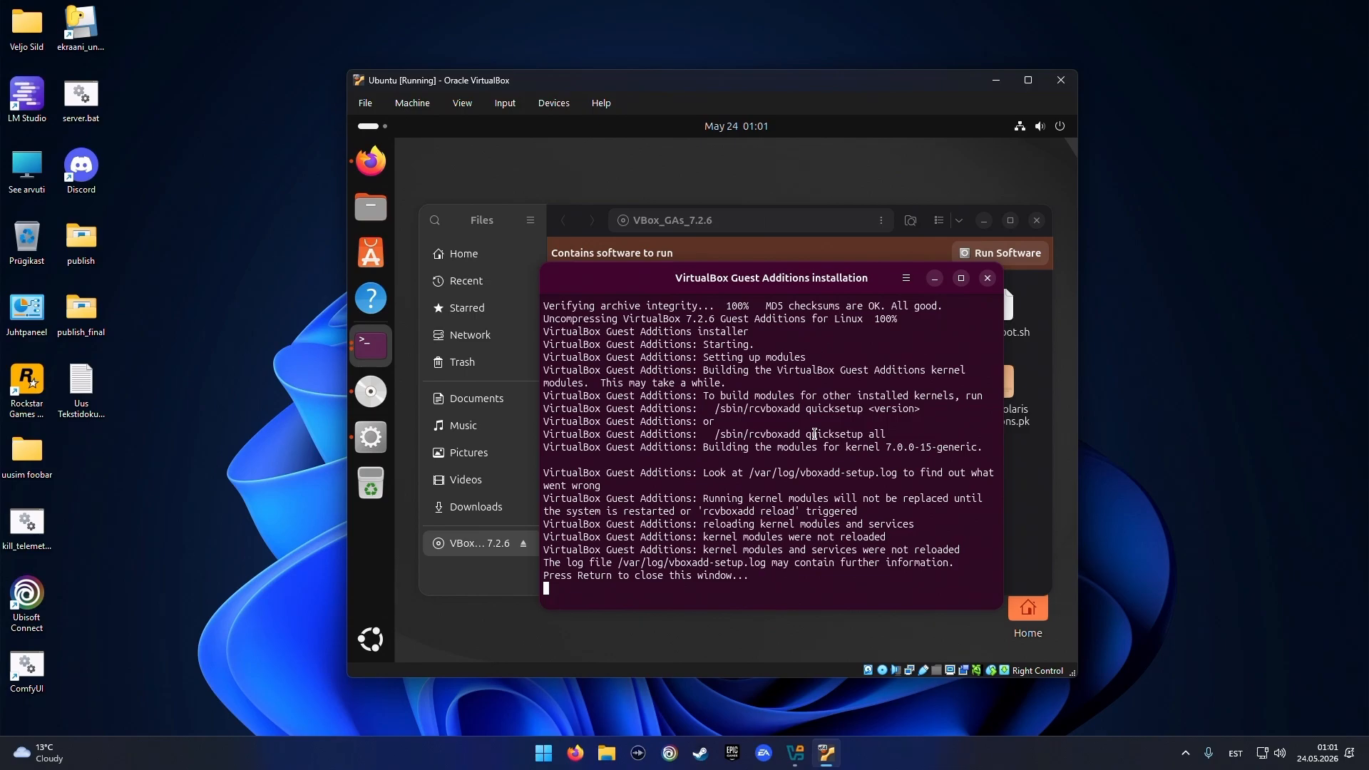
# Close the Guest Additions installer window and log back in with the account password after the reboot
pyautogui.press('Return')
pyautogui.hotkey('ctrl', 'w')
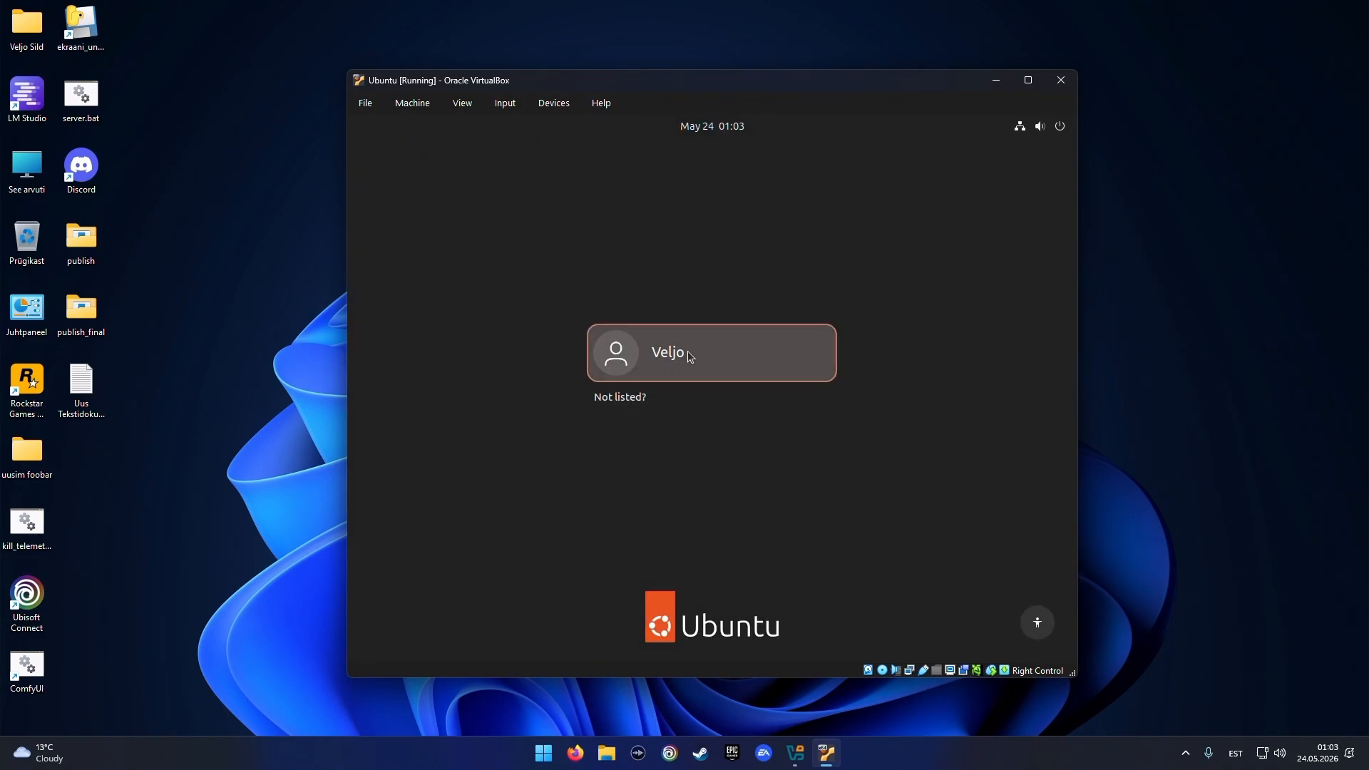
pyautogui.click(687, 354)
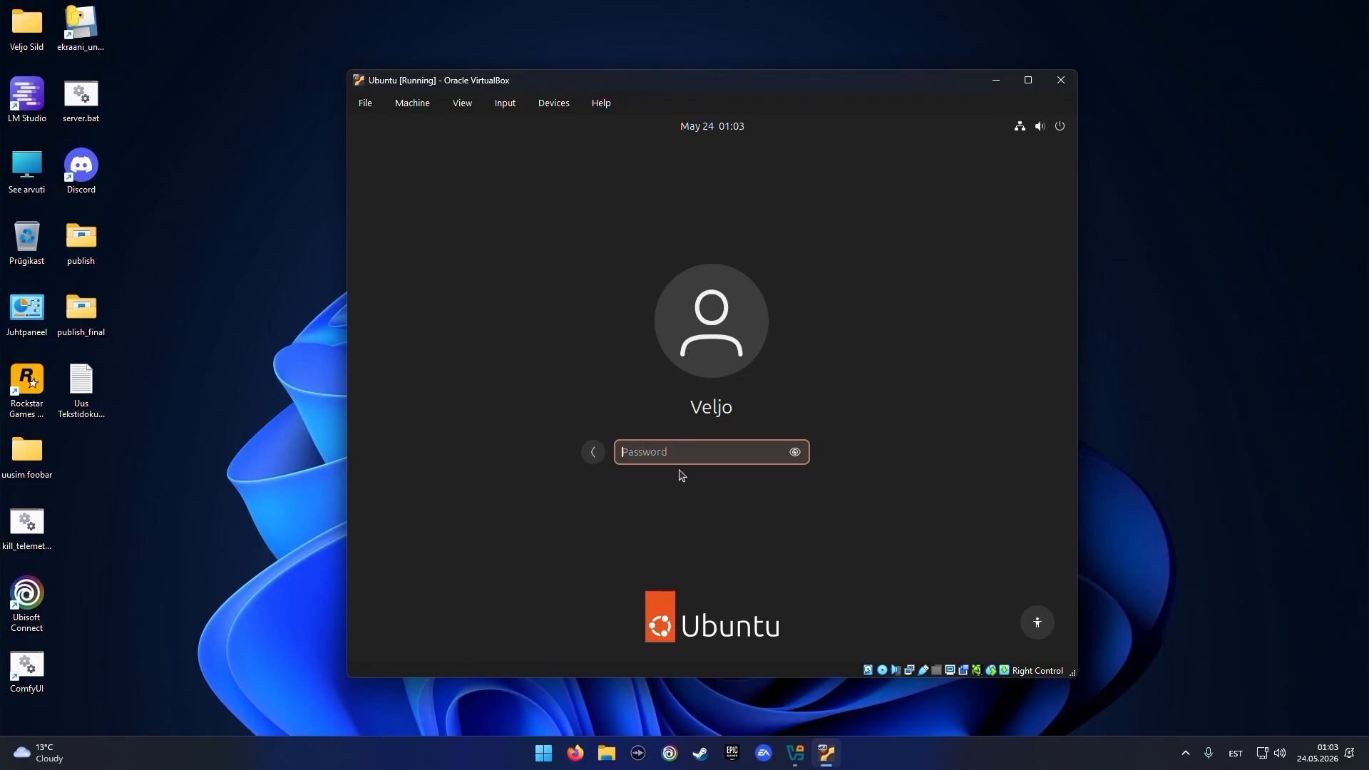
pyautogui.write('•')
pyautogui.press('Return')
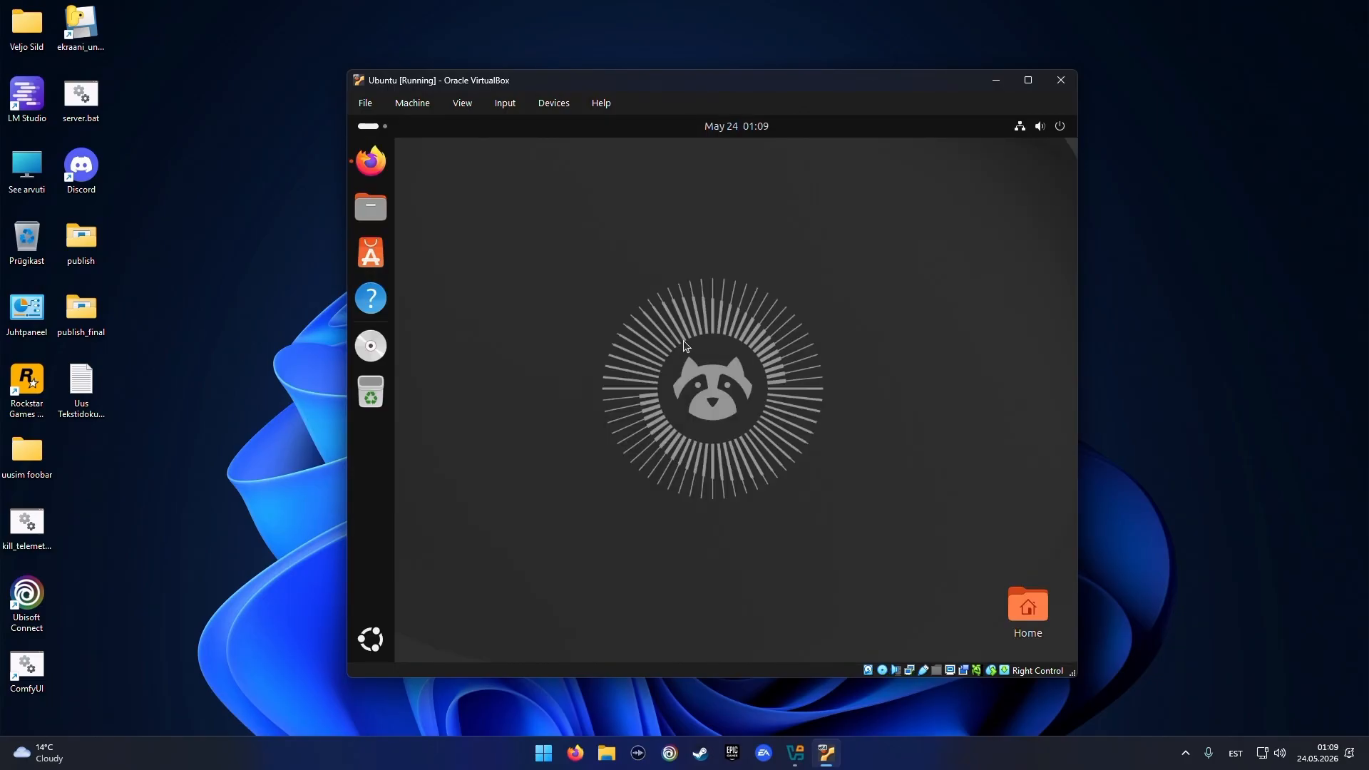
# Check the shared clipboard and optical drive options in the VM's Devices menu
pyautogui.click(554, 103)
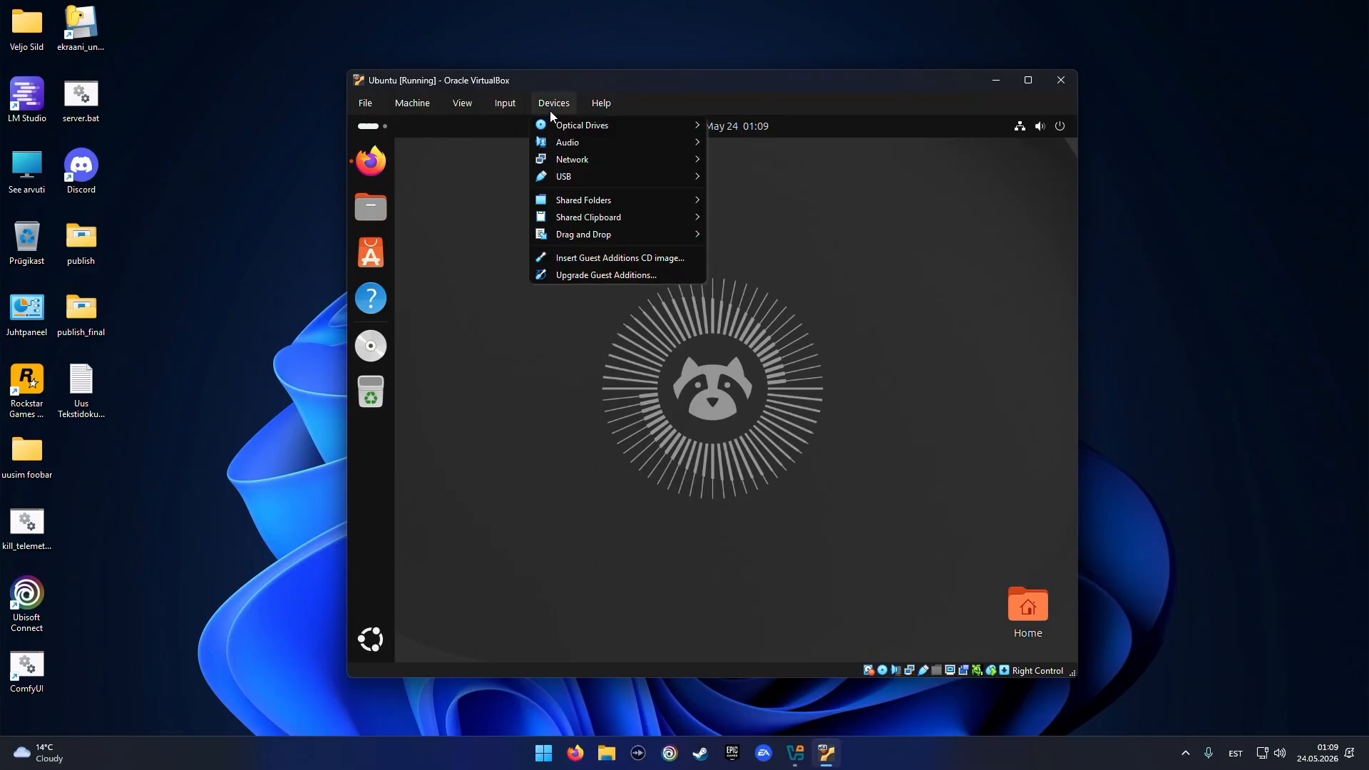
pyautogui.moveTo(579, 201)
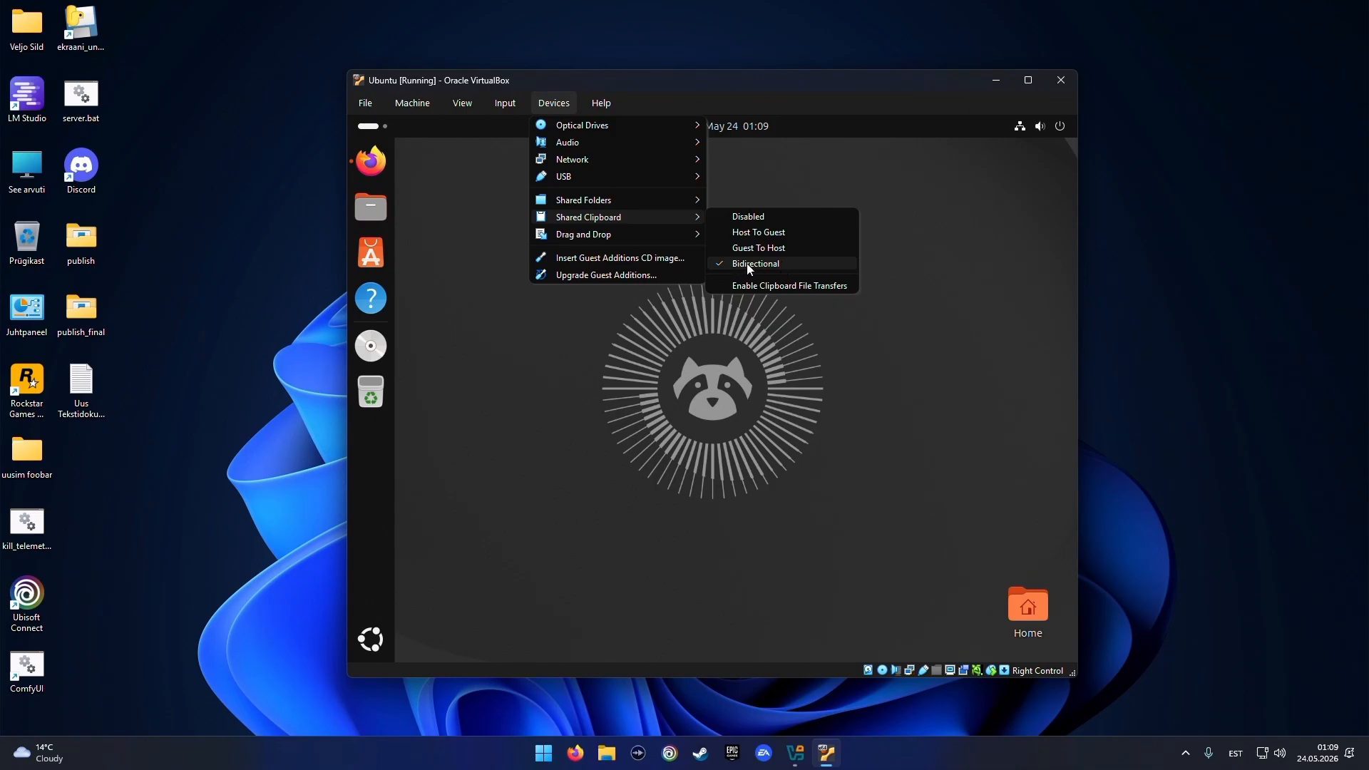
pyautogui.moveTo(619, 234)
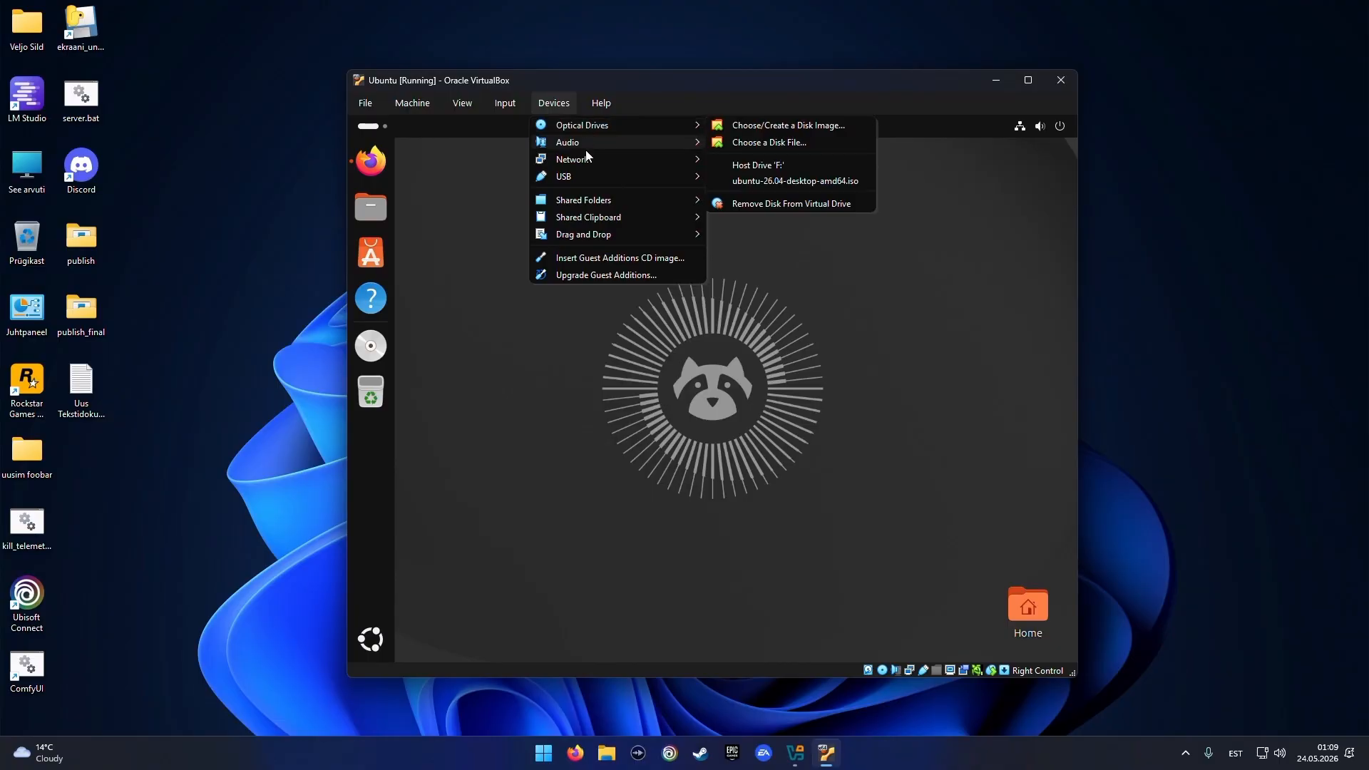
pyautogui.click(742, 359)
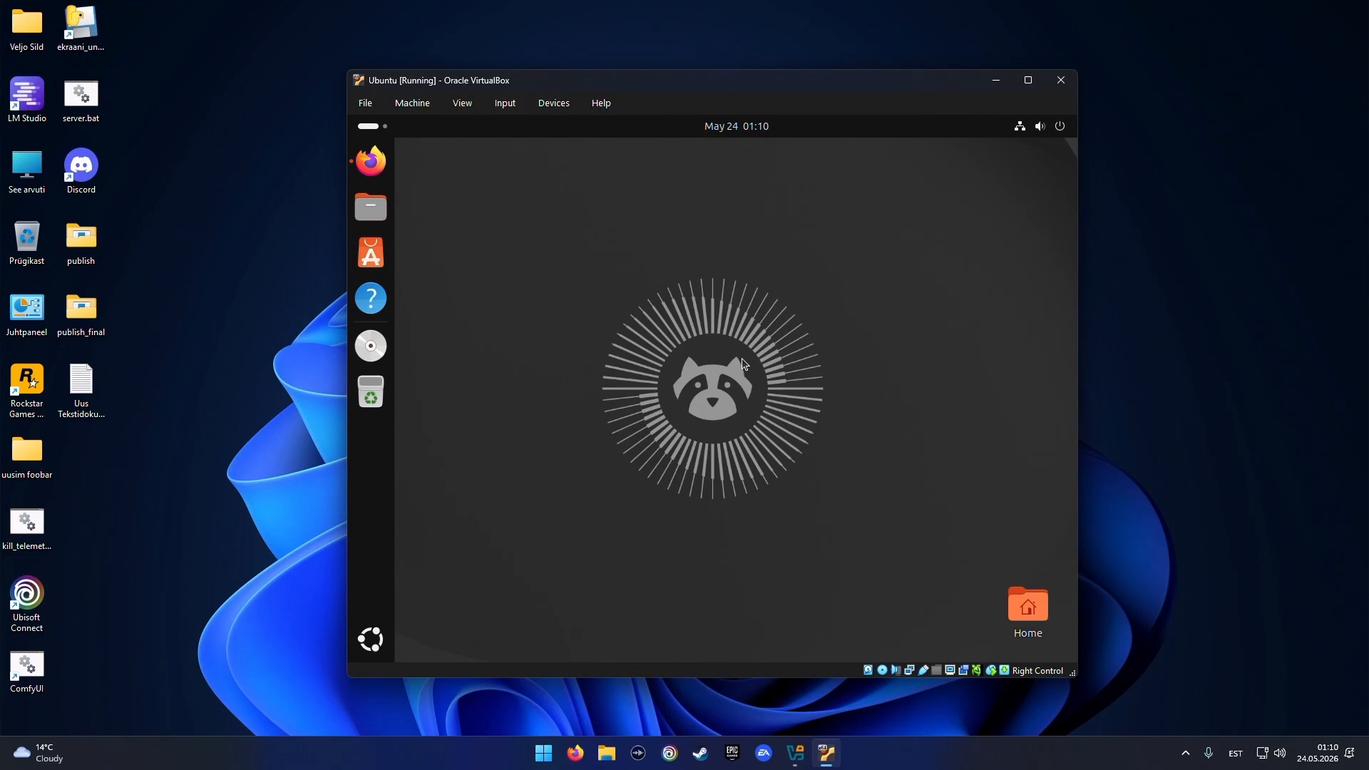
# Switch the VM to full-screen mode, turning off the future notice
pyautogui.press('Control_R+f')
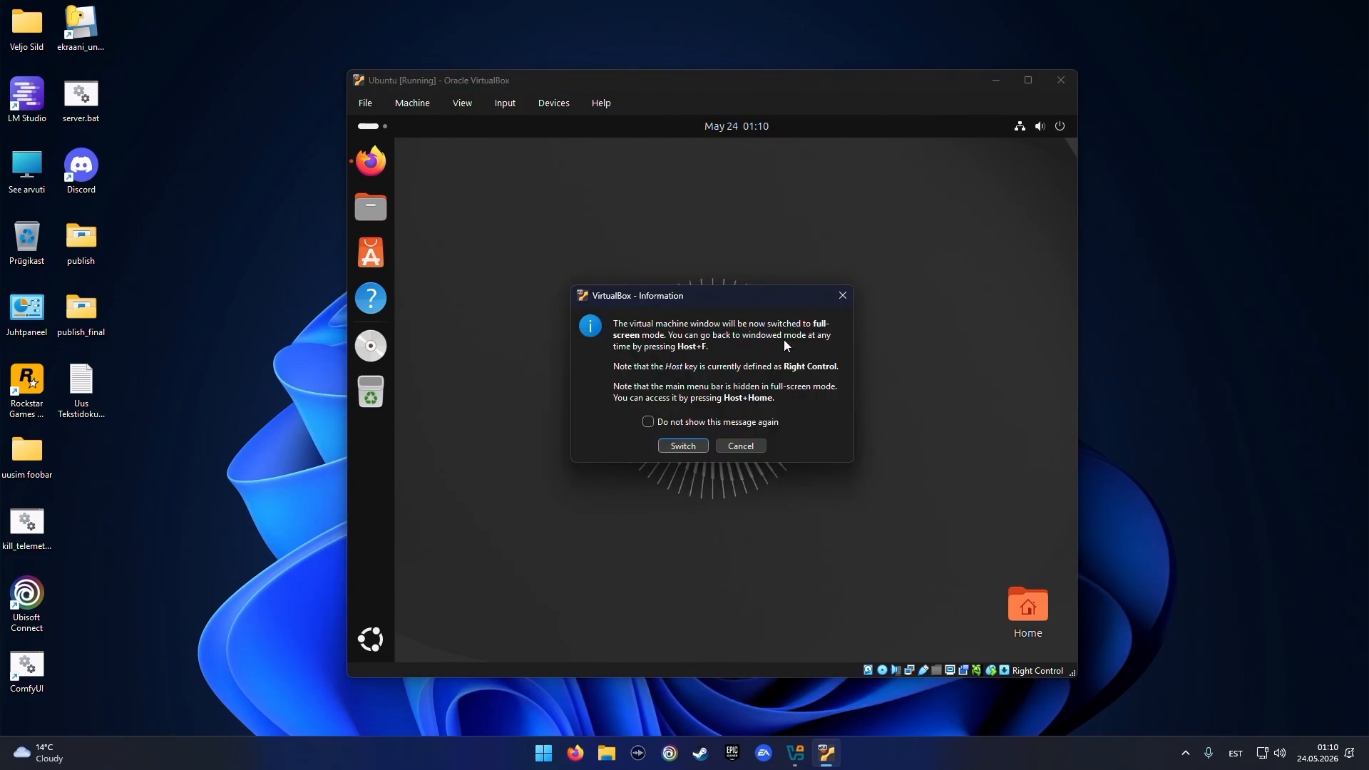
pyautogui.click(648, 422)
pyautogui.click(683, 446)
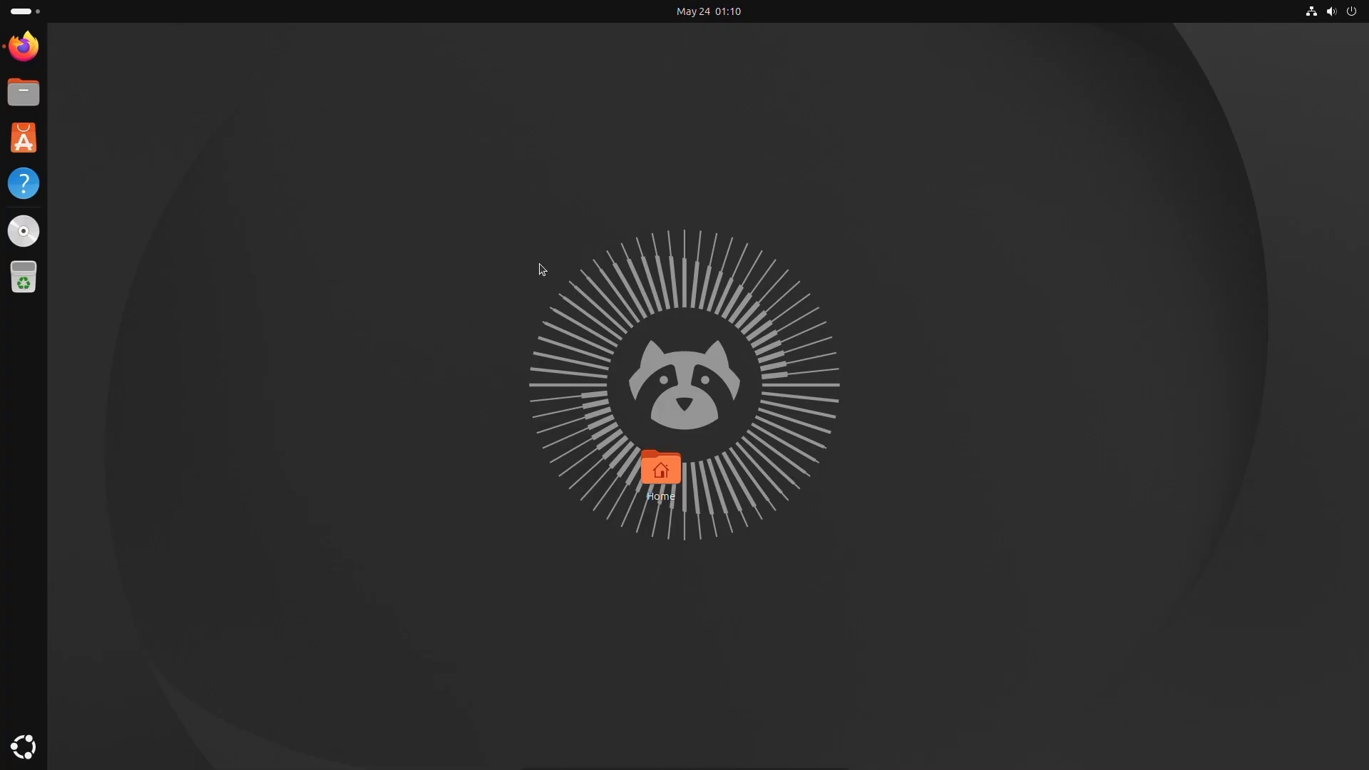
# Move the Home icon to the lower-right corner of the desktop
pyautogui.moveTo(656, 471); pyautogui.dragTo(1240, 633)
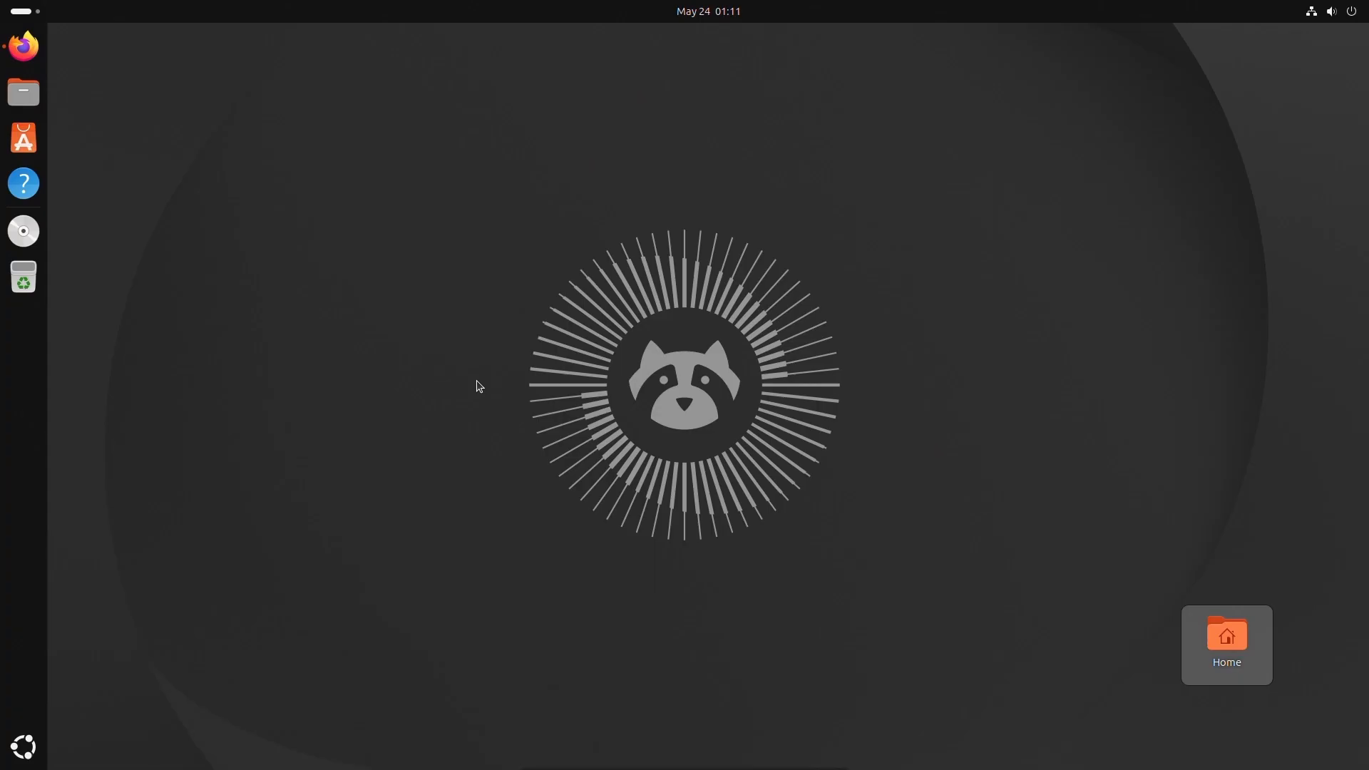